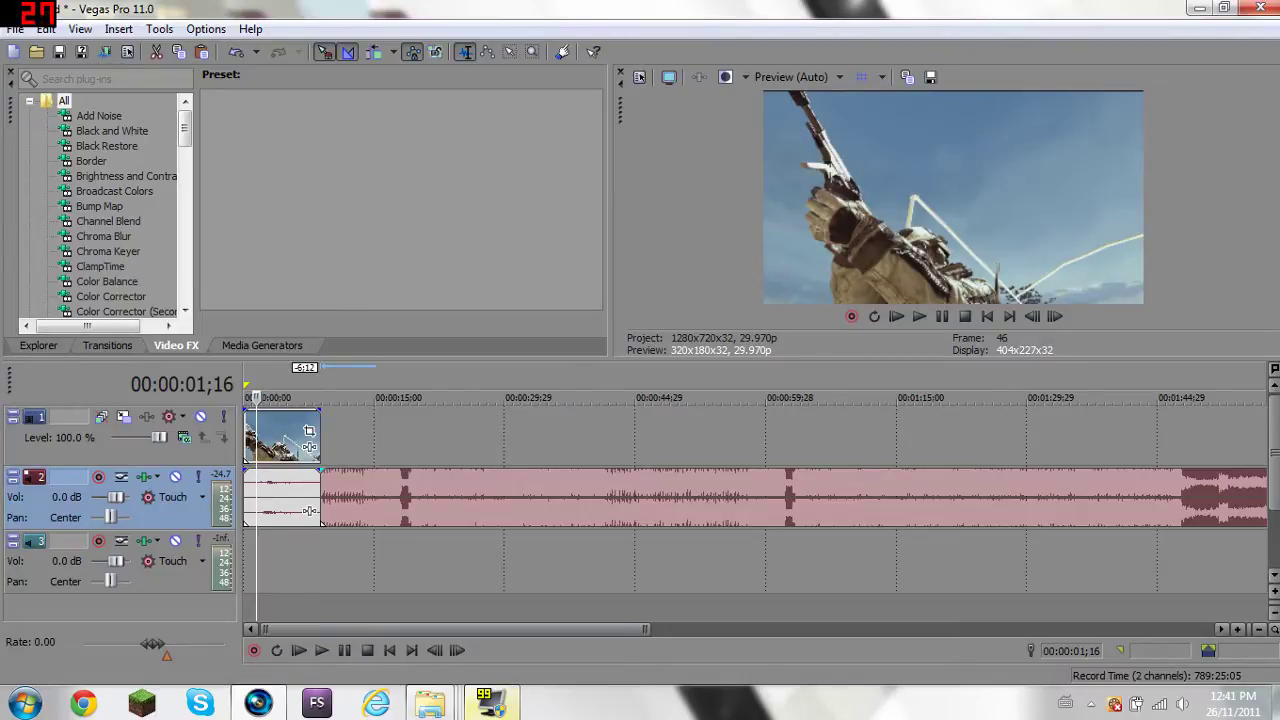
Preview the music past the game clip's end, stopping at 00:00:11;11, then select the clip's audio.
mouse_move(490, 703)
left_click(325, 390)
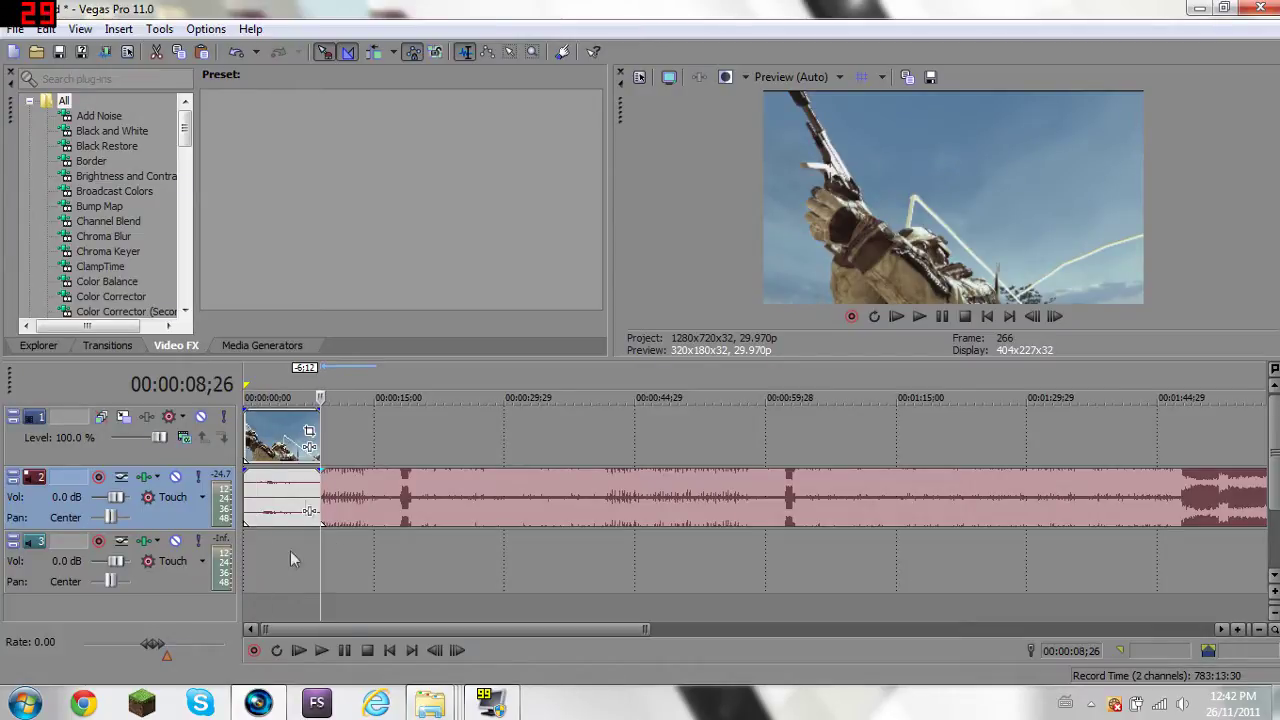
left_click(320, 651)
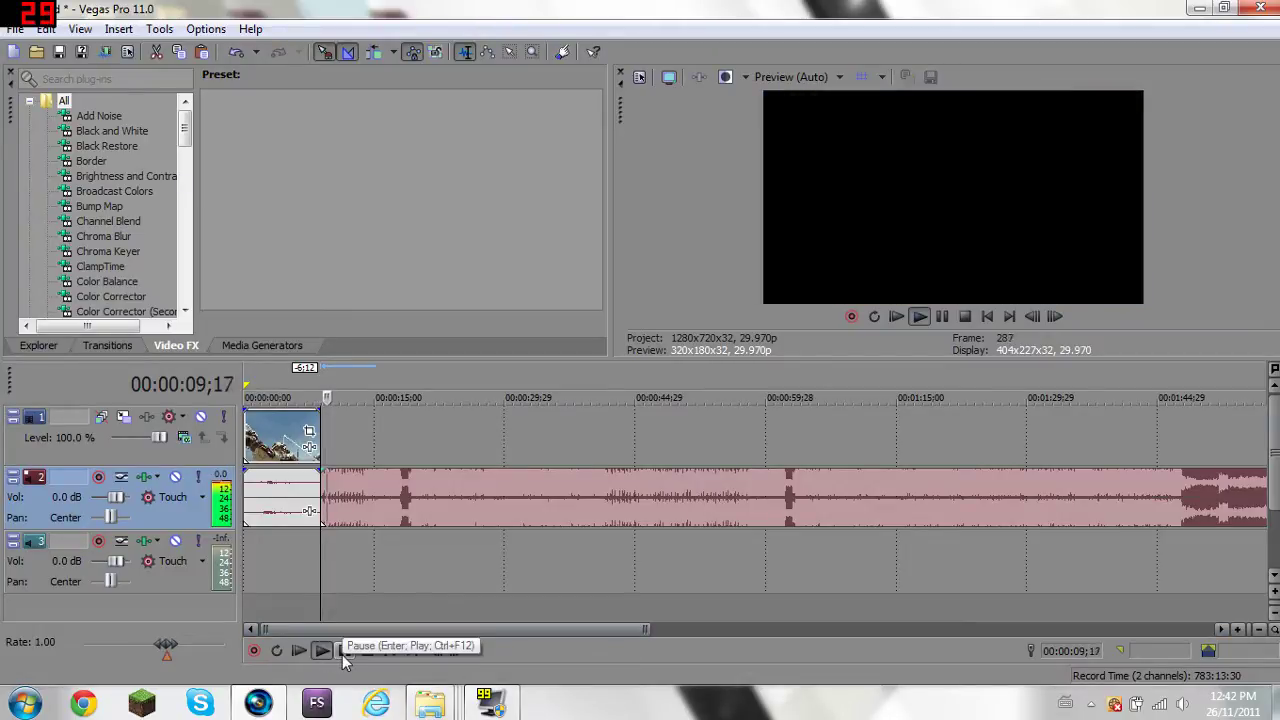
left_click(343, 651)
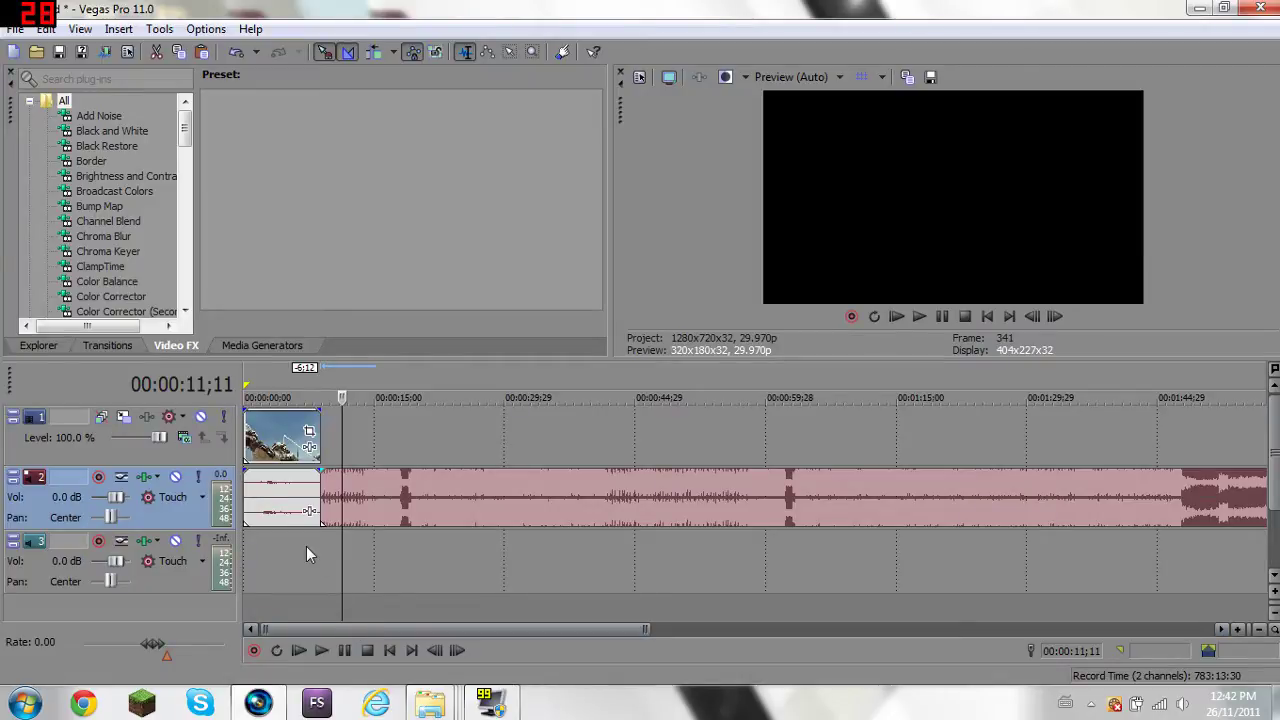
left_click(278, 490)
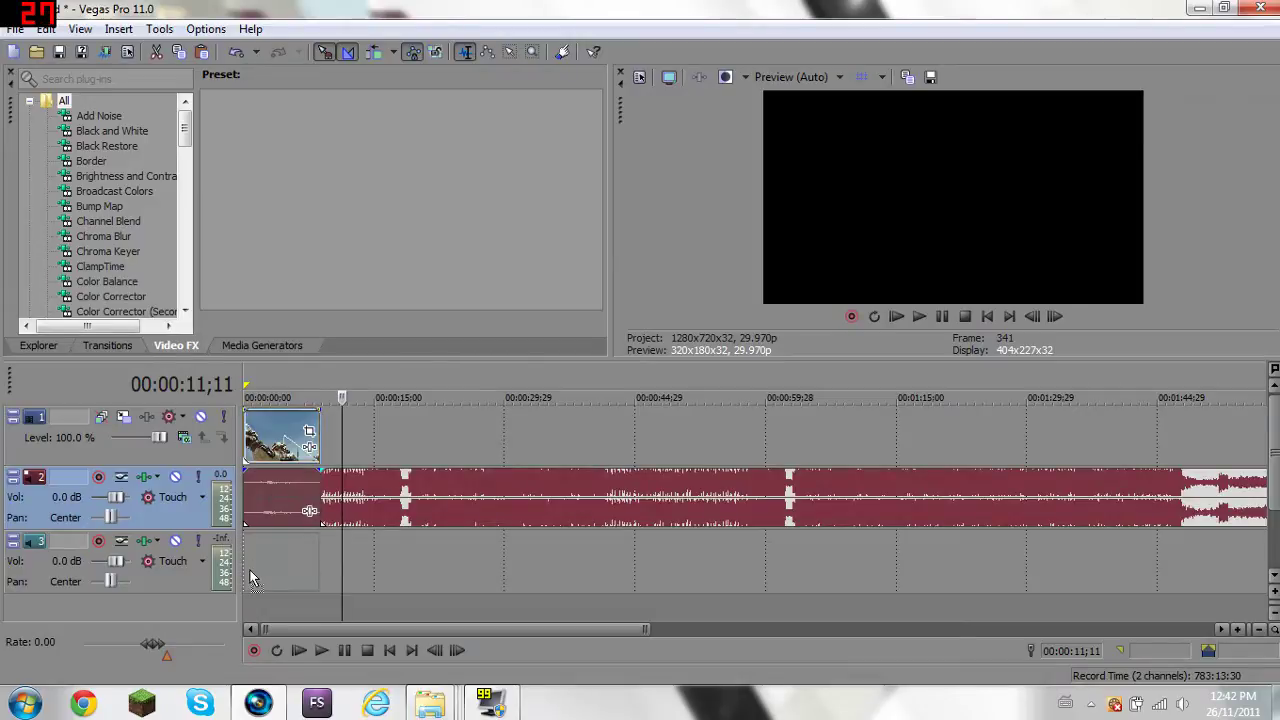
Move the game clip's audio onto its own track, undoing an accidental clip deletion.
left_click_drag(250, 578, 252, 578)
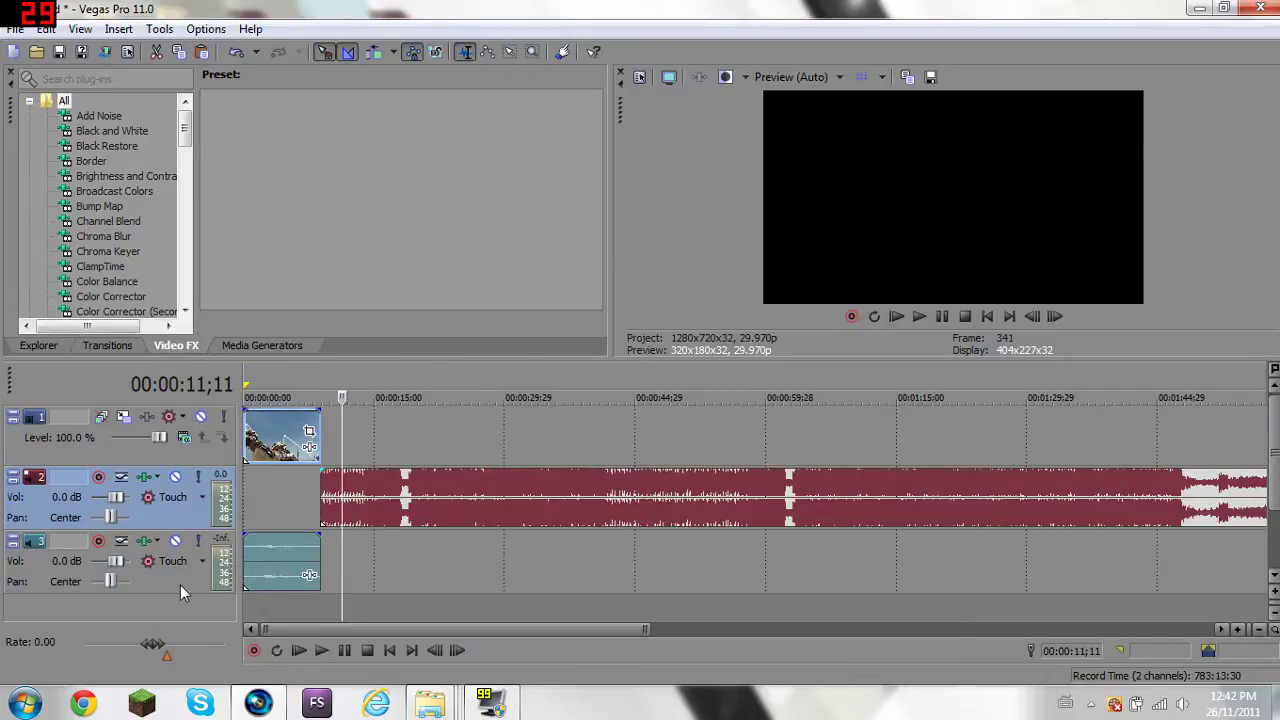
left_click(278, 446)
key("Delete")
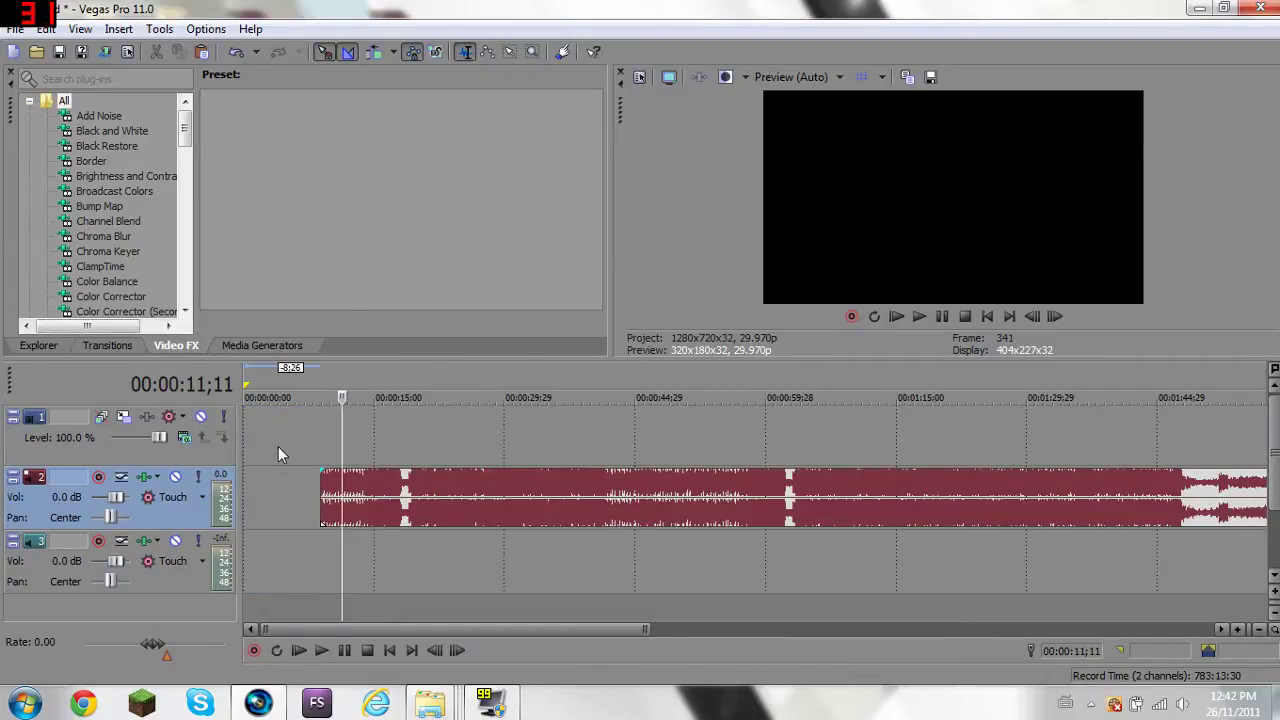
key("ctrl+z")
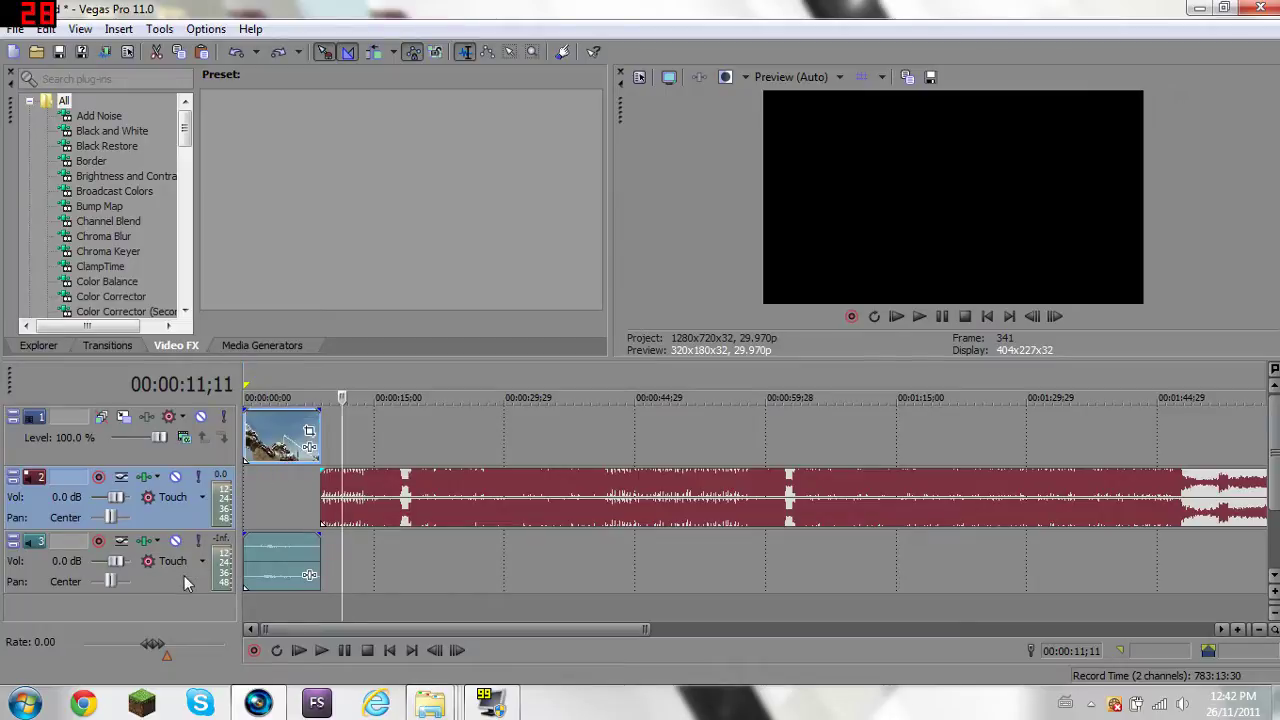
Delete the clip-audio track and slide the music to start at 00:00:00;00.
right_click(184, 583)
left_click(261, 260)
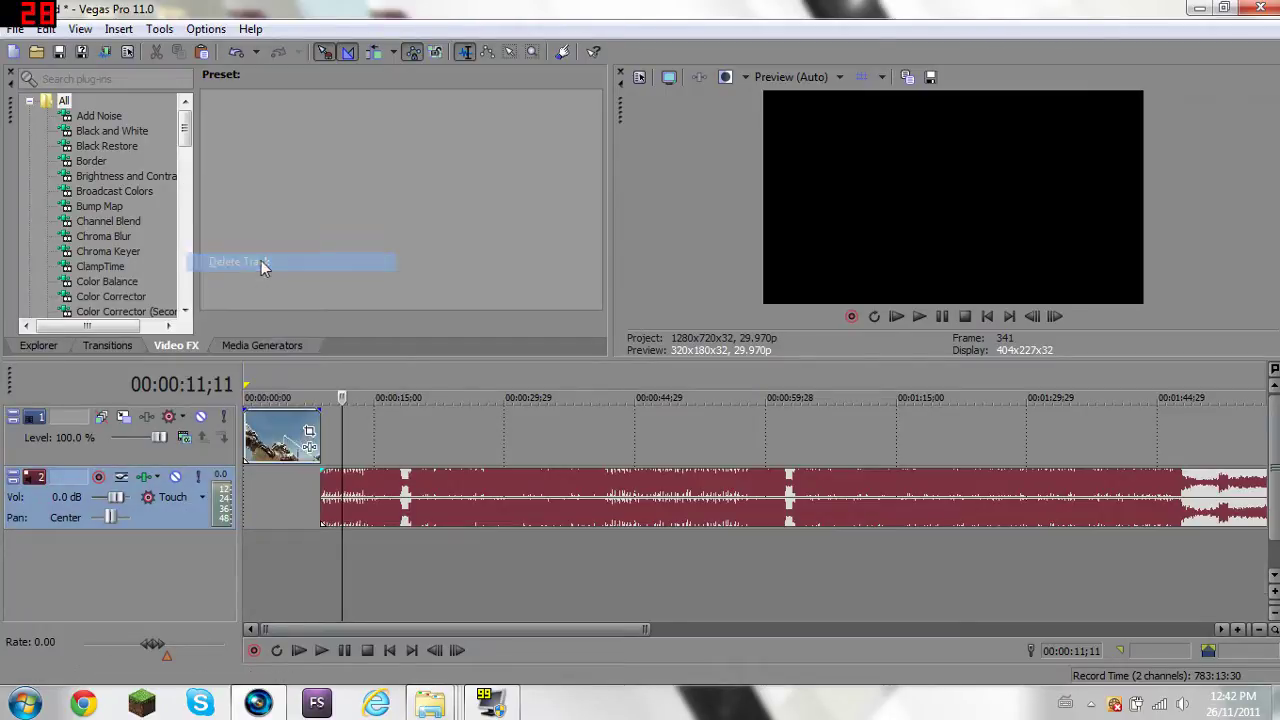
left_click_drag(463, 528, 368, 524)
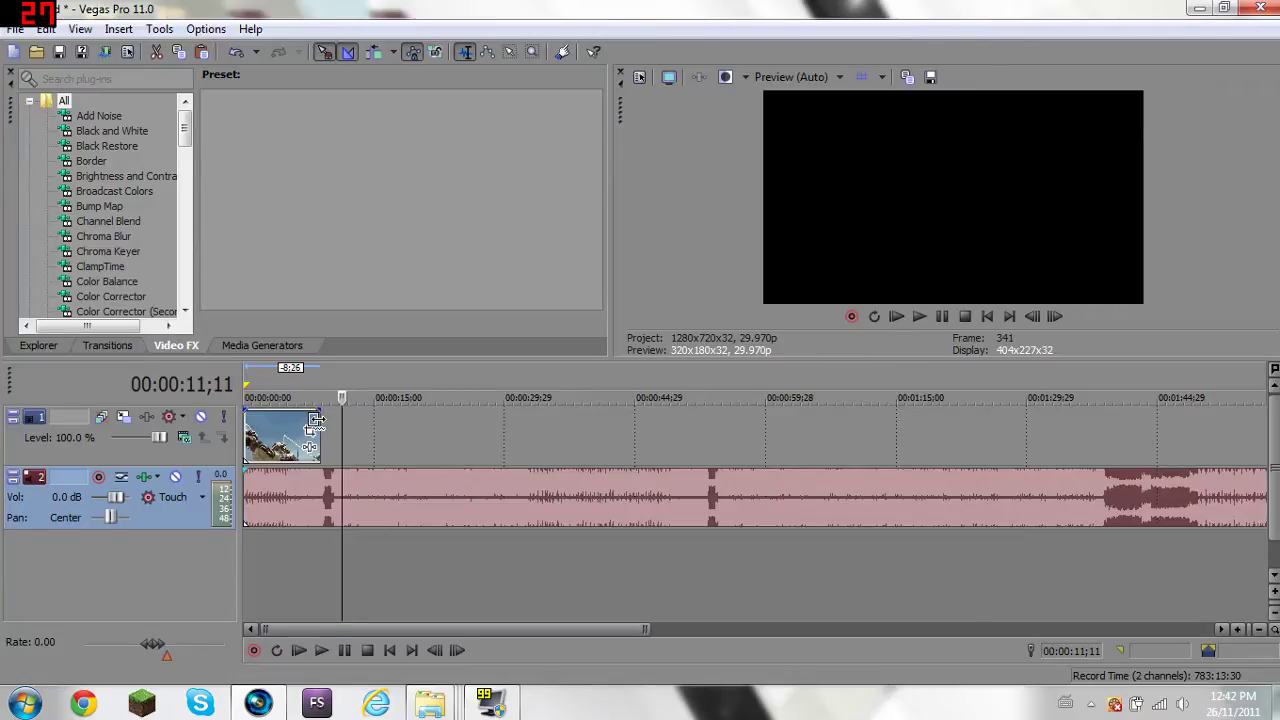
Time-stretch the game clip so it ends near 00:00:29;29, then select the clip and music.
left_click_drag(317, 421, 551, 430)
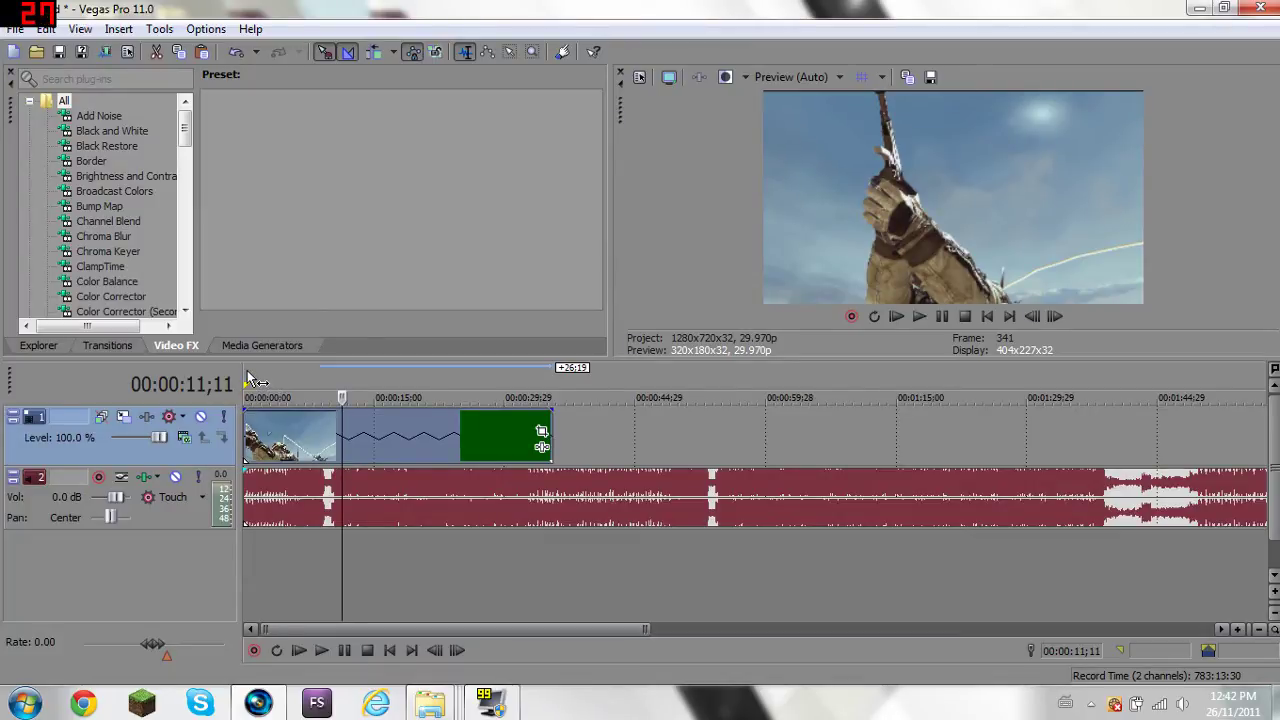
left_click(385, 497)
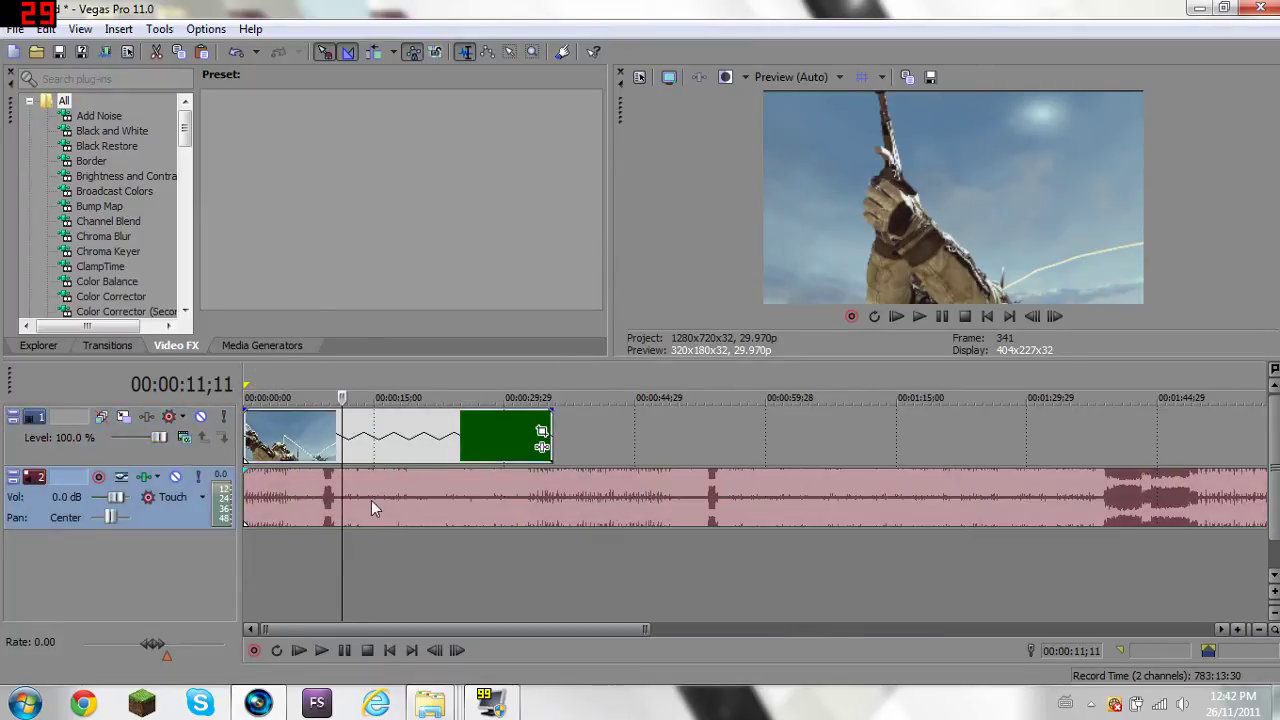
Play from the start adding M markers on each beat, then zoom the timeline in on them.
left_click(251, 381)
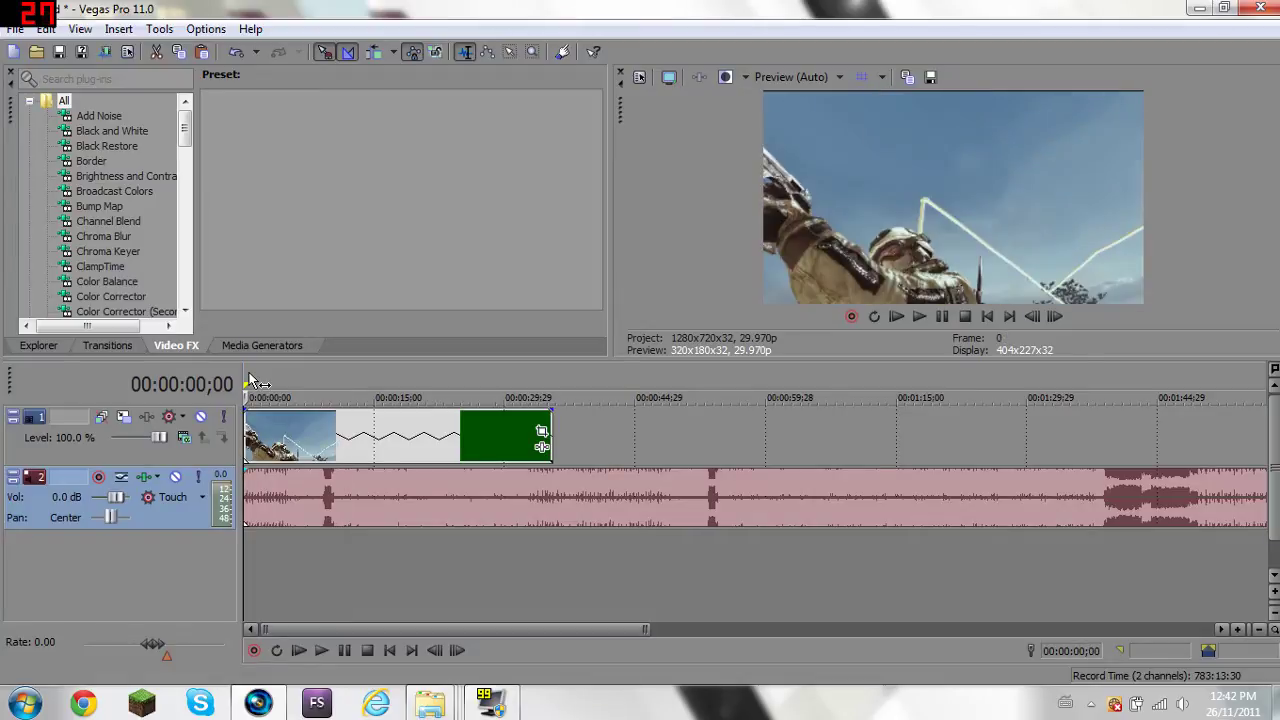
left_click(321, 650)
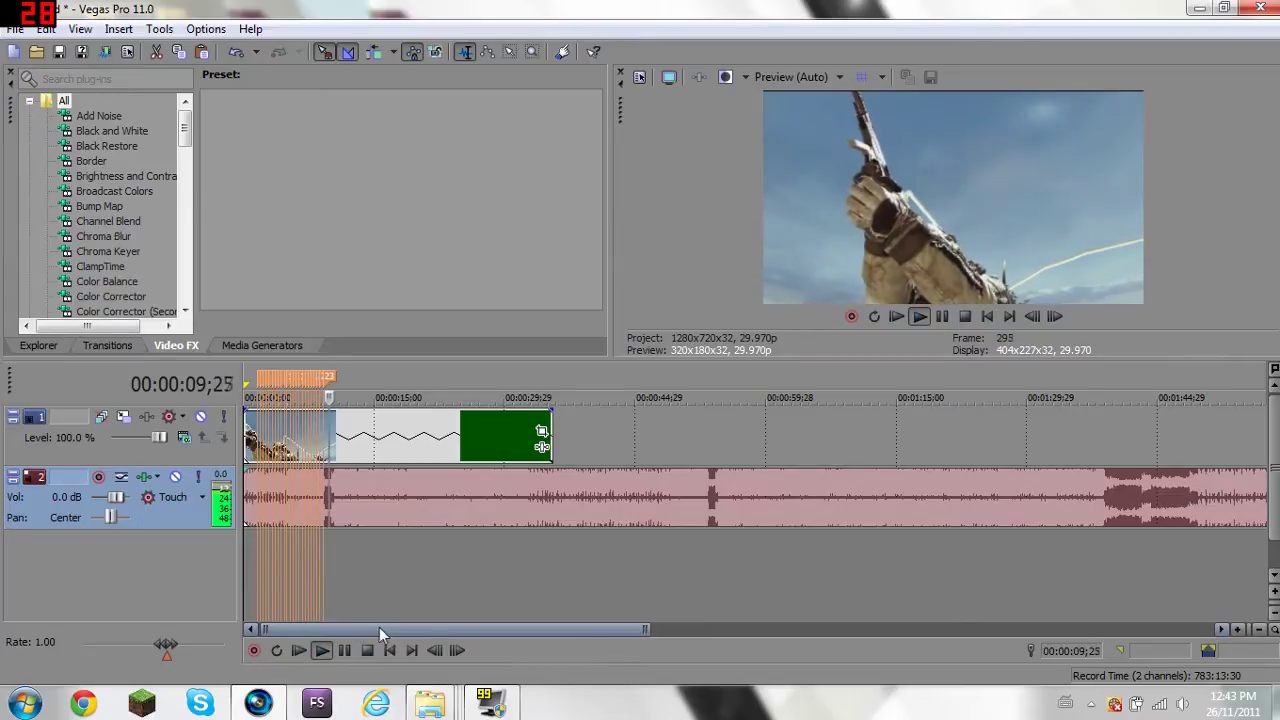
key("Return")
scroll(382, 598, "up", 5)
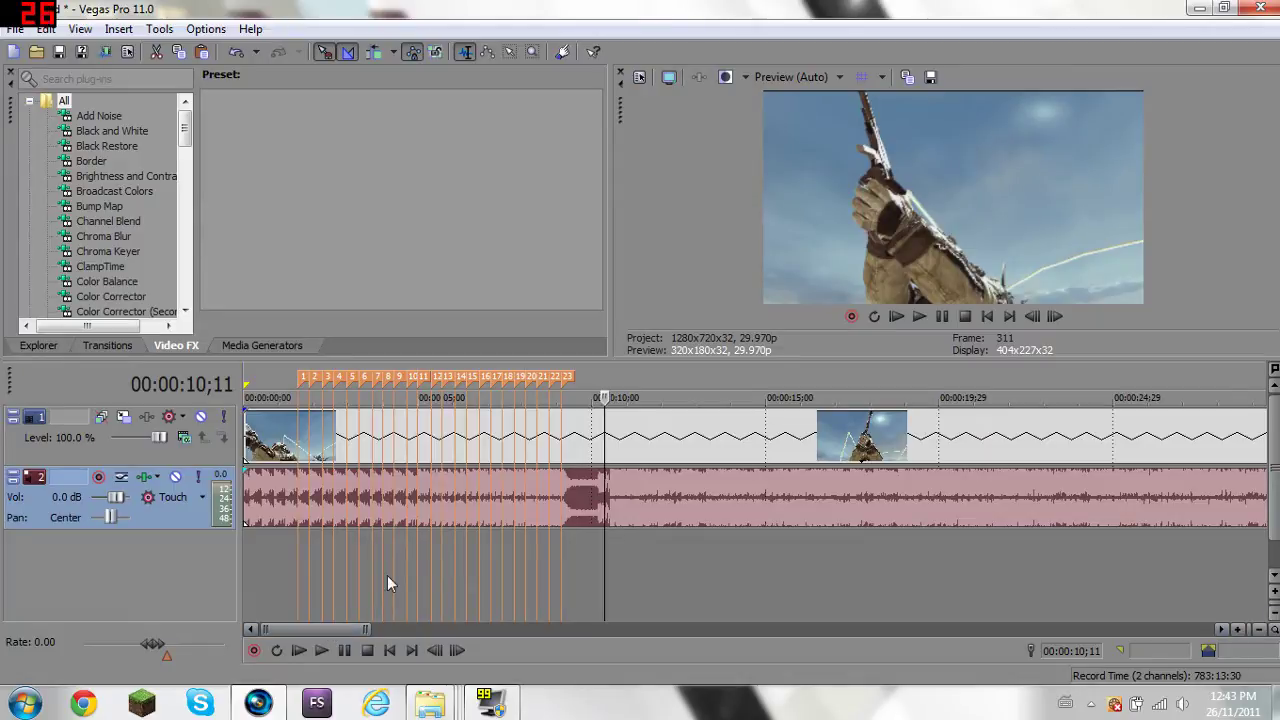
scroll(359, 516, "up", 6)
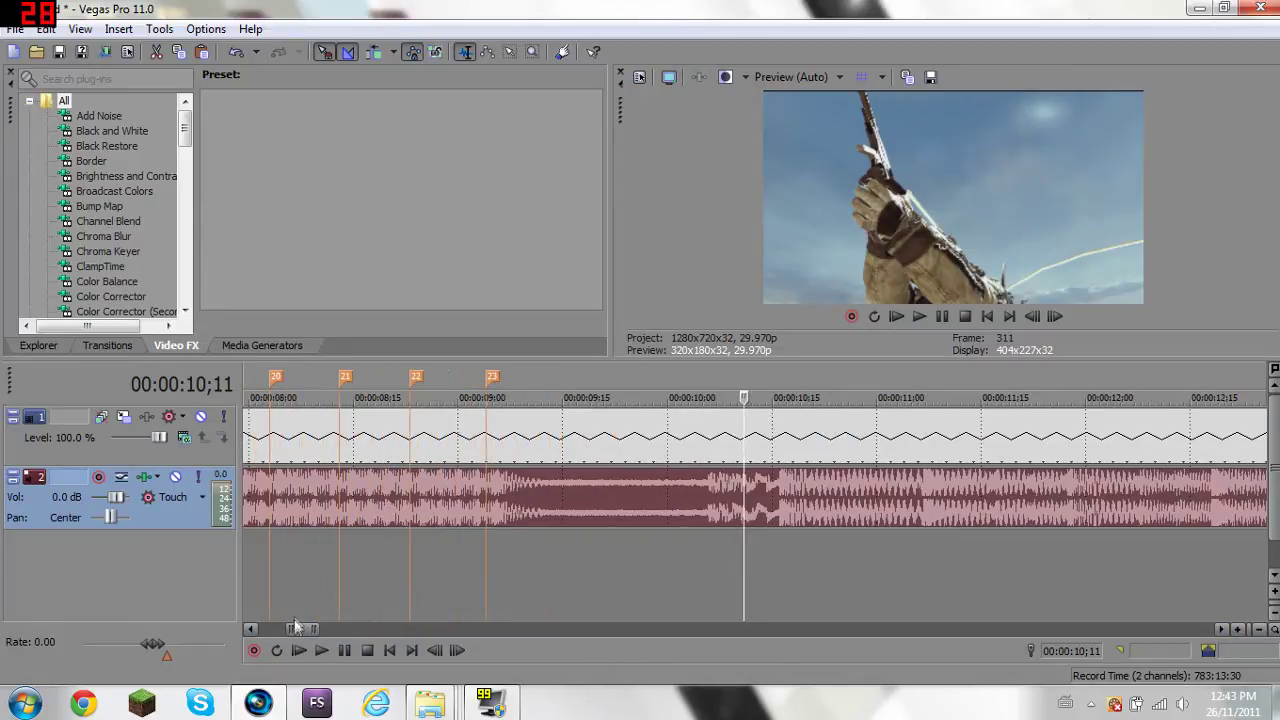
left_click_drag(295, 625, 280, 640)
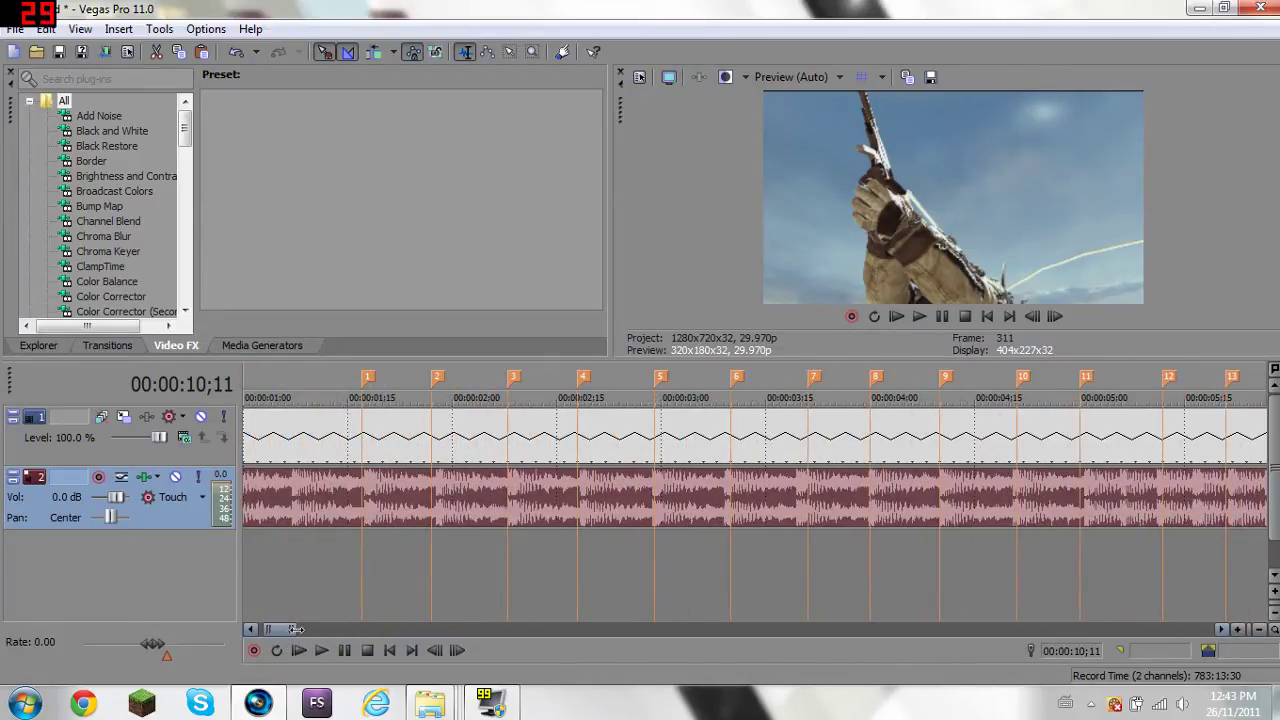
Split the game clip at beat markers 1 through 7.
left_click(362, 375)
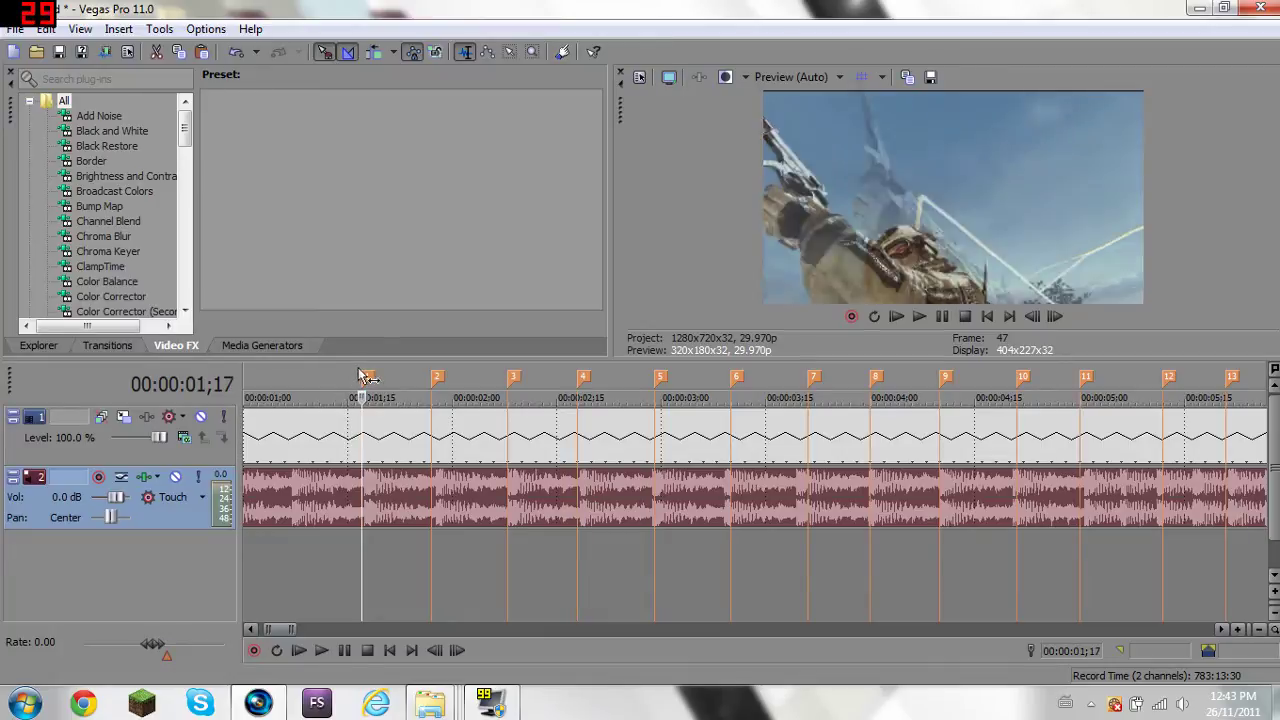
left_click(364, 450)
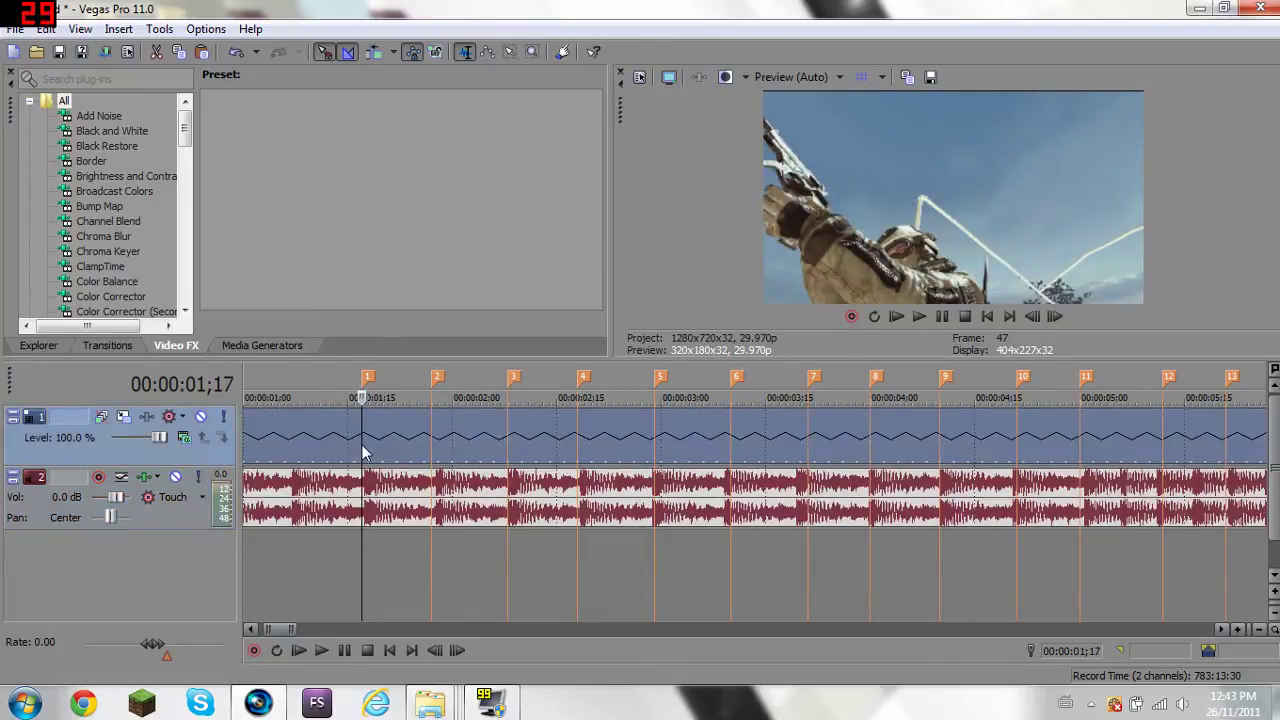
left_click(431, 392)
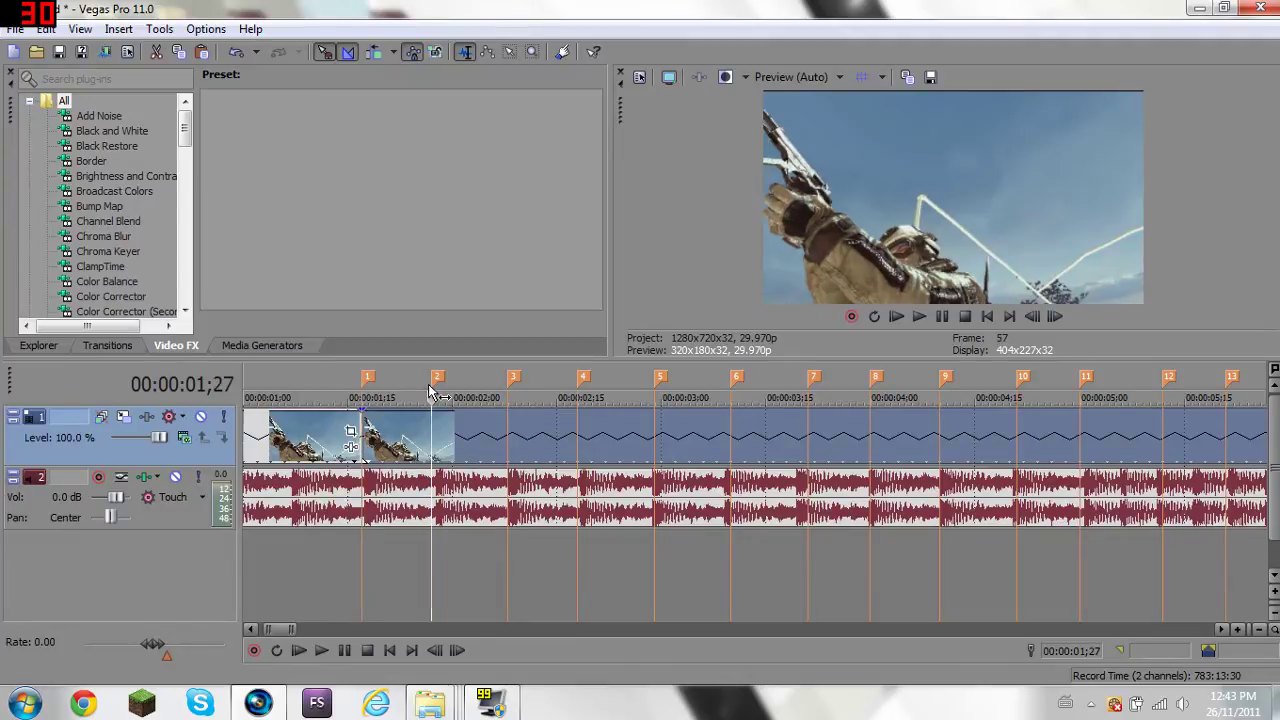
left_click(502, 390)
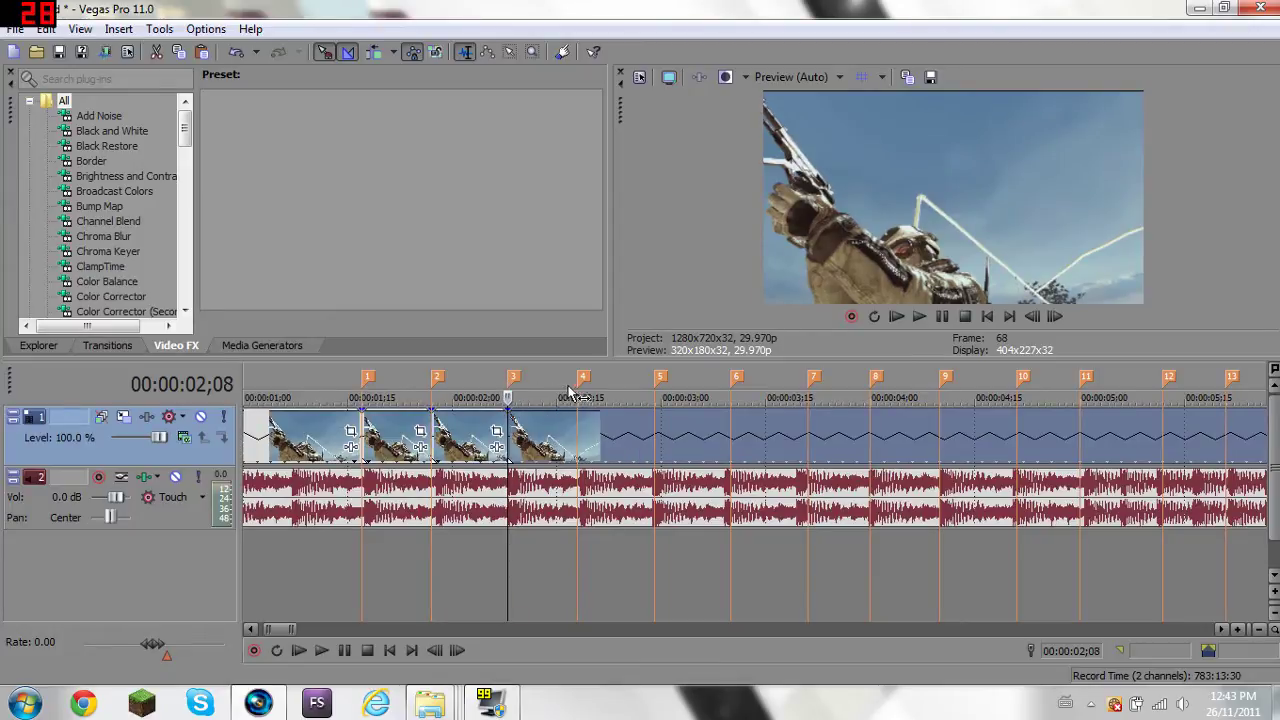
left_click(577, 390)
left_click(655, 390)
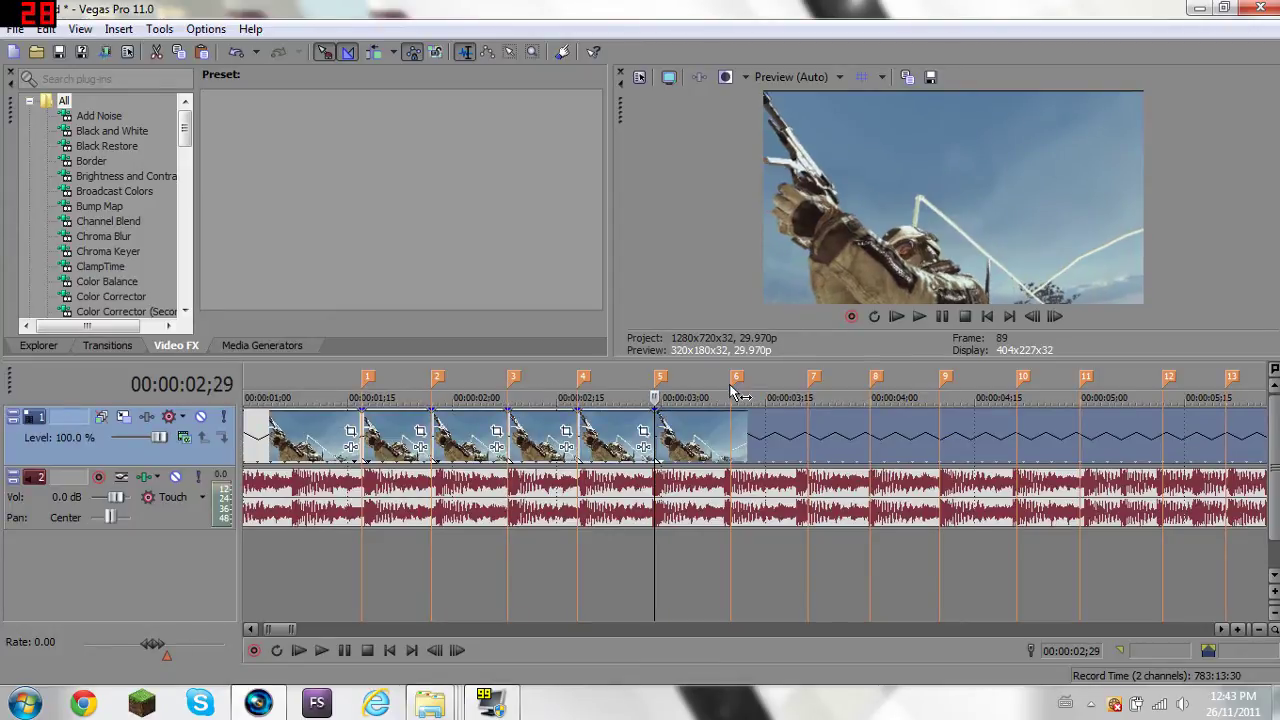
left_click(731, 390)
left_click(808, 390)
Continue splitting the clip at the later beat markers through marker 23.
left_click(870, 390)
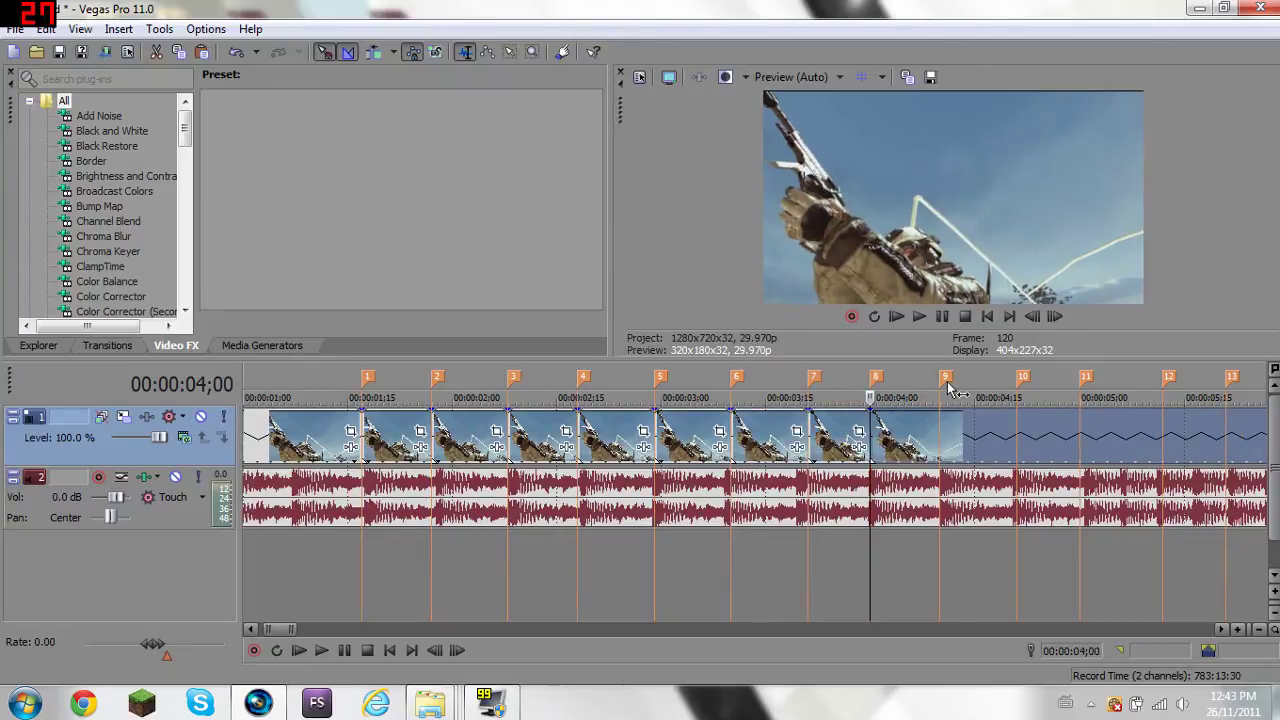
left_click(940, 390)
left_click(1017, 390)
left_click(1080, 390)
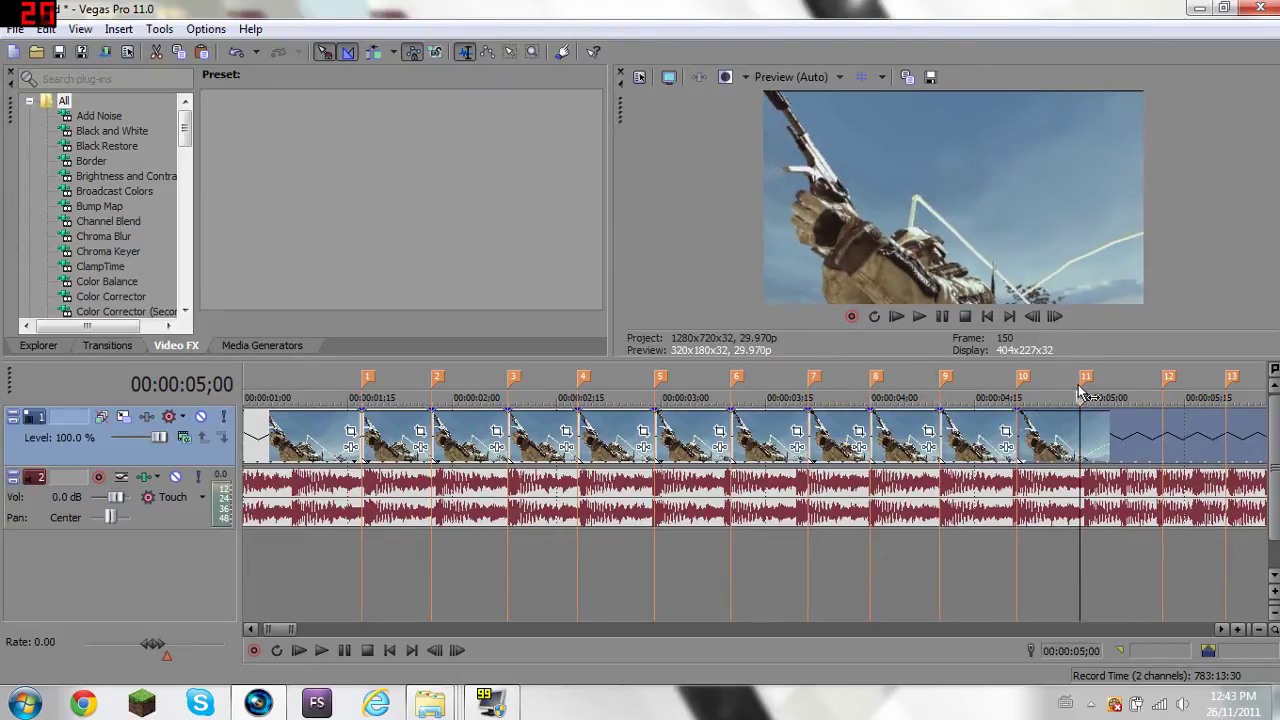
left_click(1162, 390)
left_click(1228, 390)
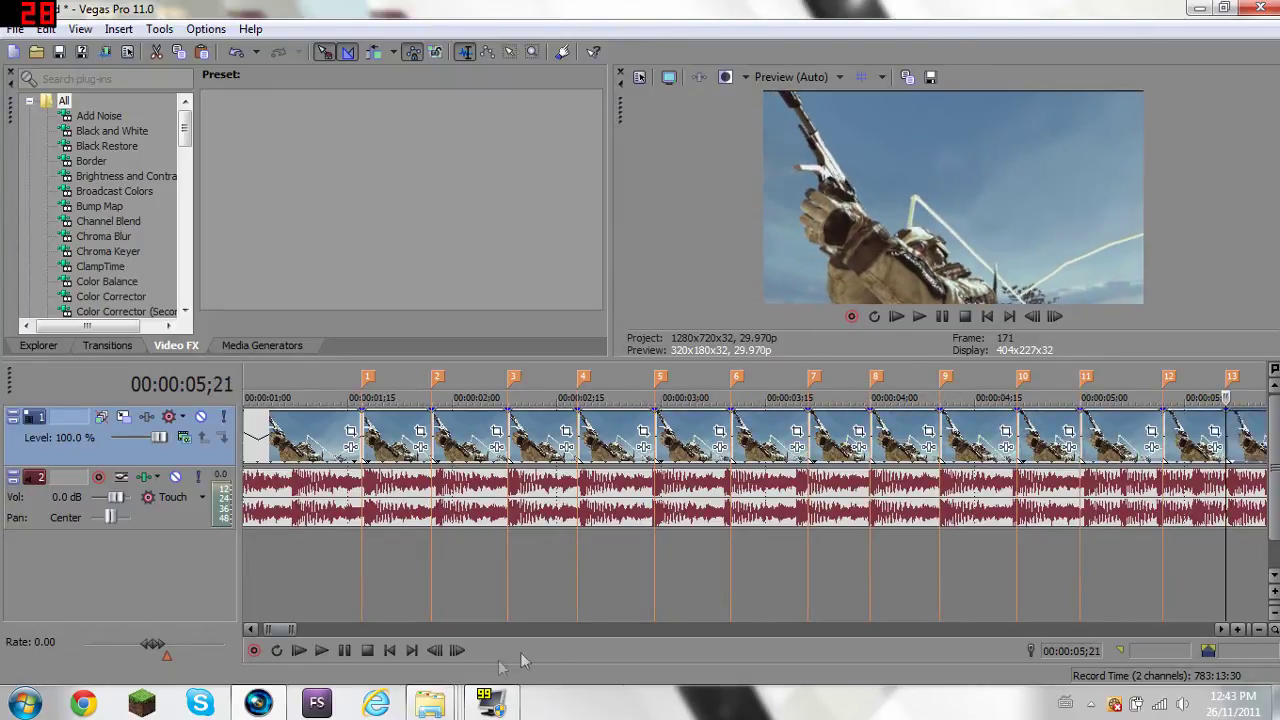
left_click_drag(293, 630, 319, 630)
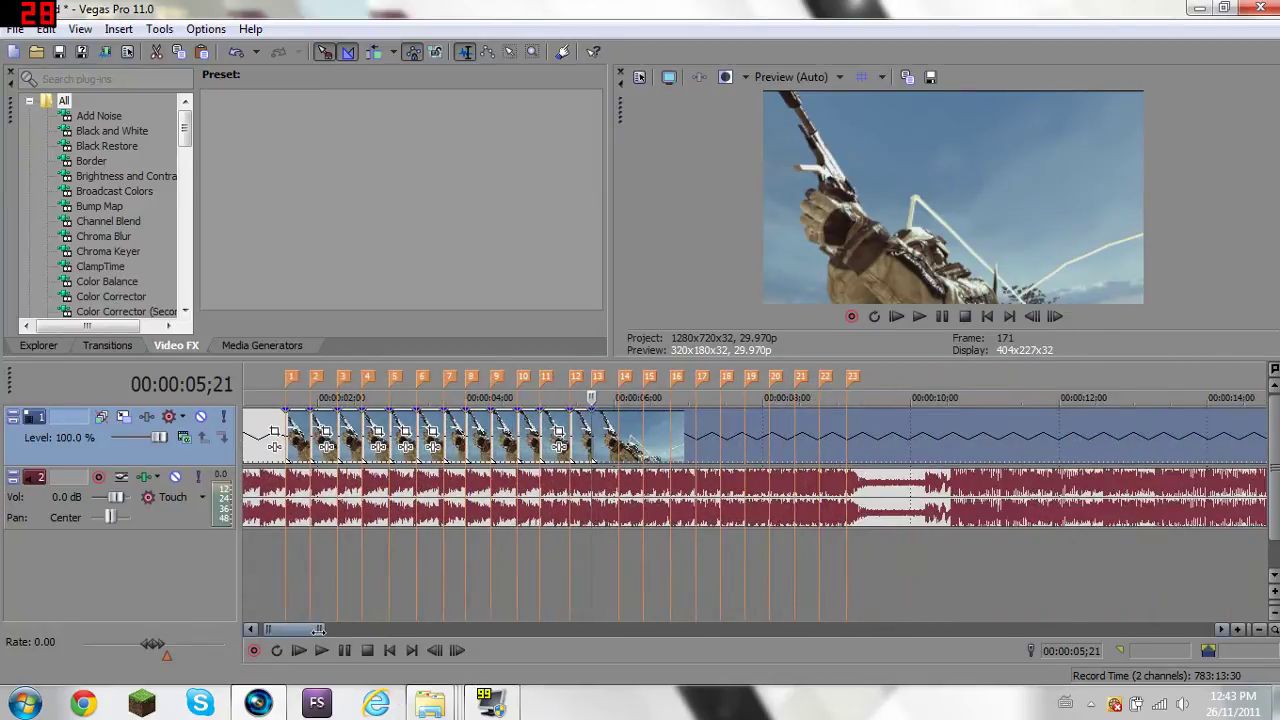
left_click_drag(622, 393, 845, 397)
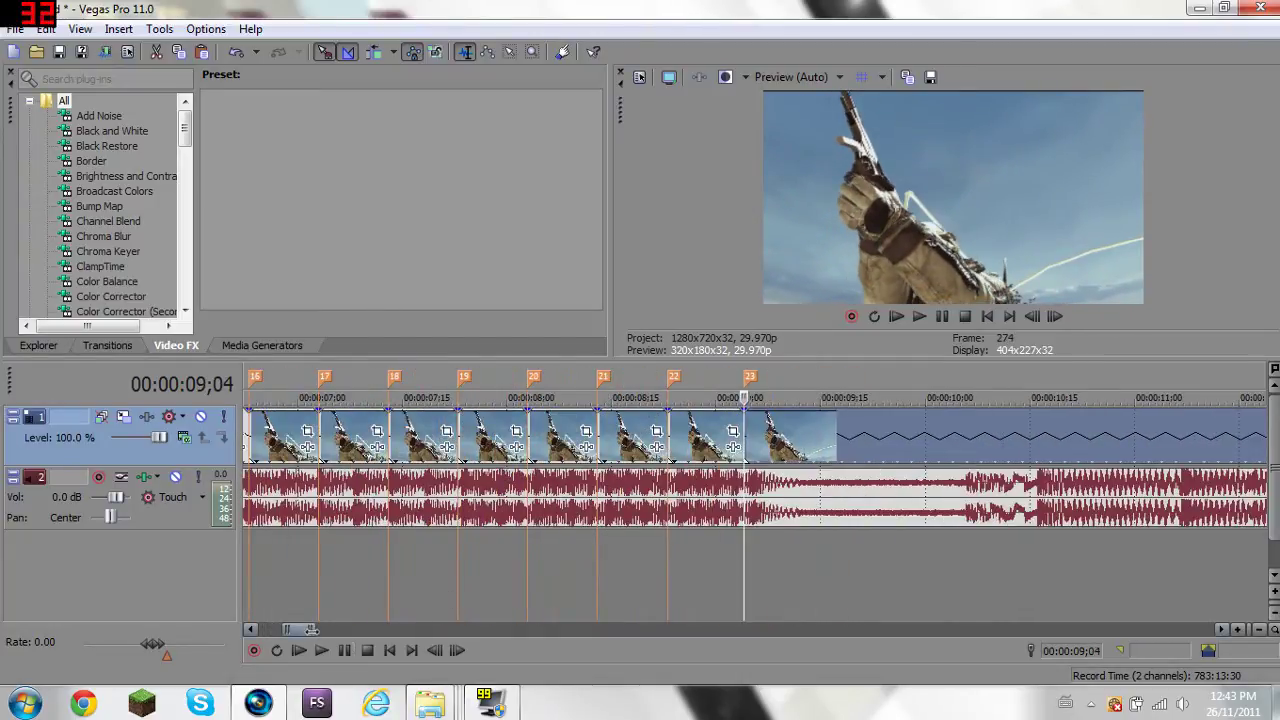
Keyframe a piece's Pan/Crop from 987.7×555.6 at its start to full 1280×720 at 00:00:00;10.
double_click(299, 630)
scroll(334, 630, "up", 5)
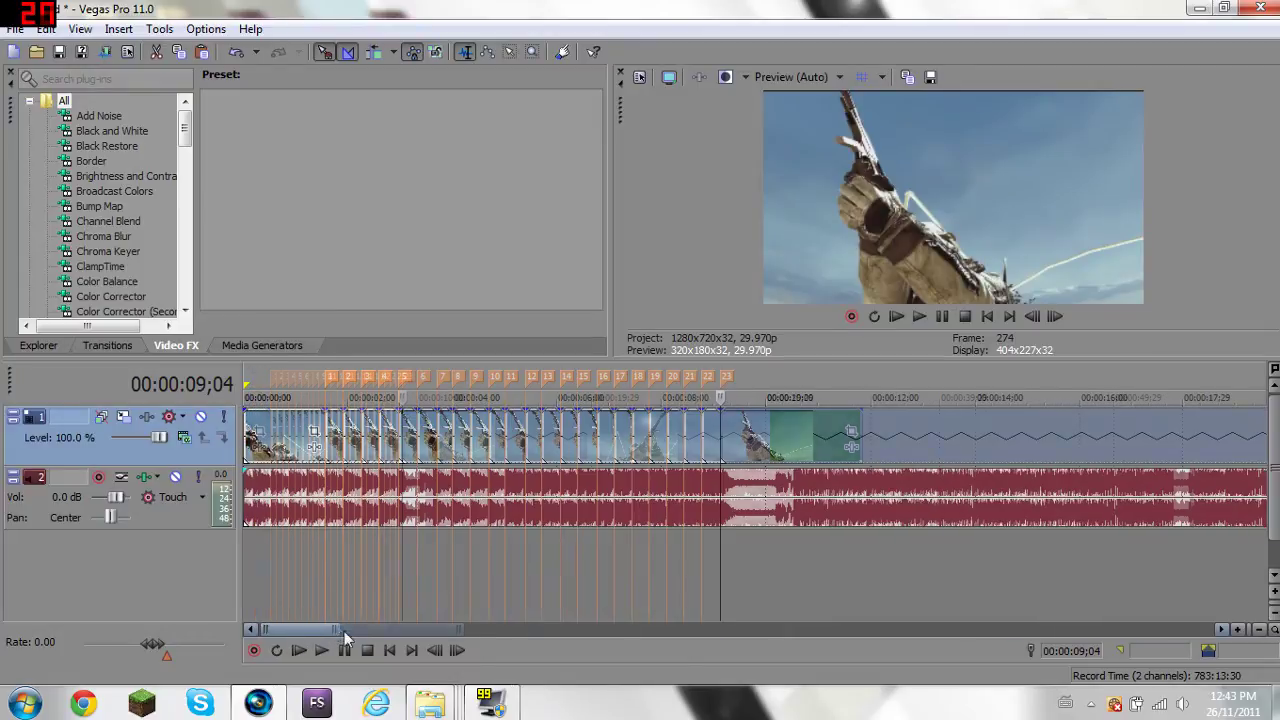
left_click_drag(298, 634, 290, 634)
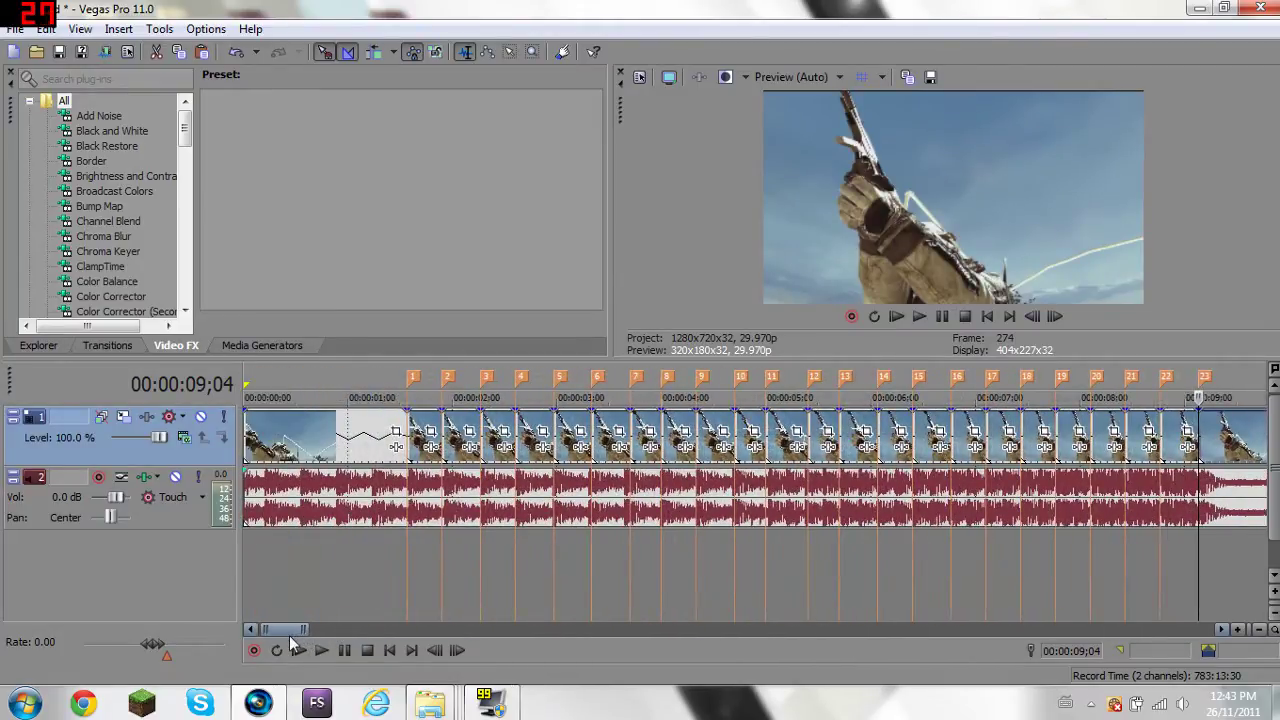
left_click(431, 436)
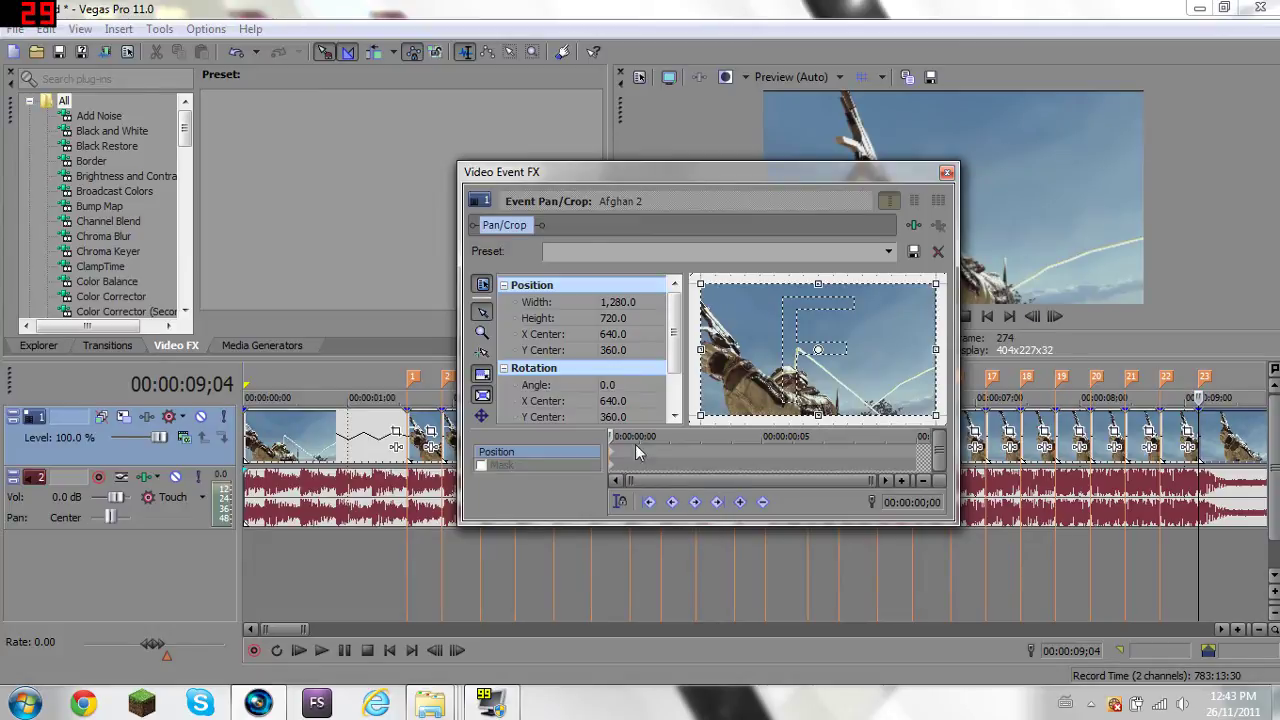
mouse_move(934, 283)
left_mouse_down()
mouse_move(923, 300)
mouse_move(938, 296)
left_mouse_up()
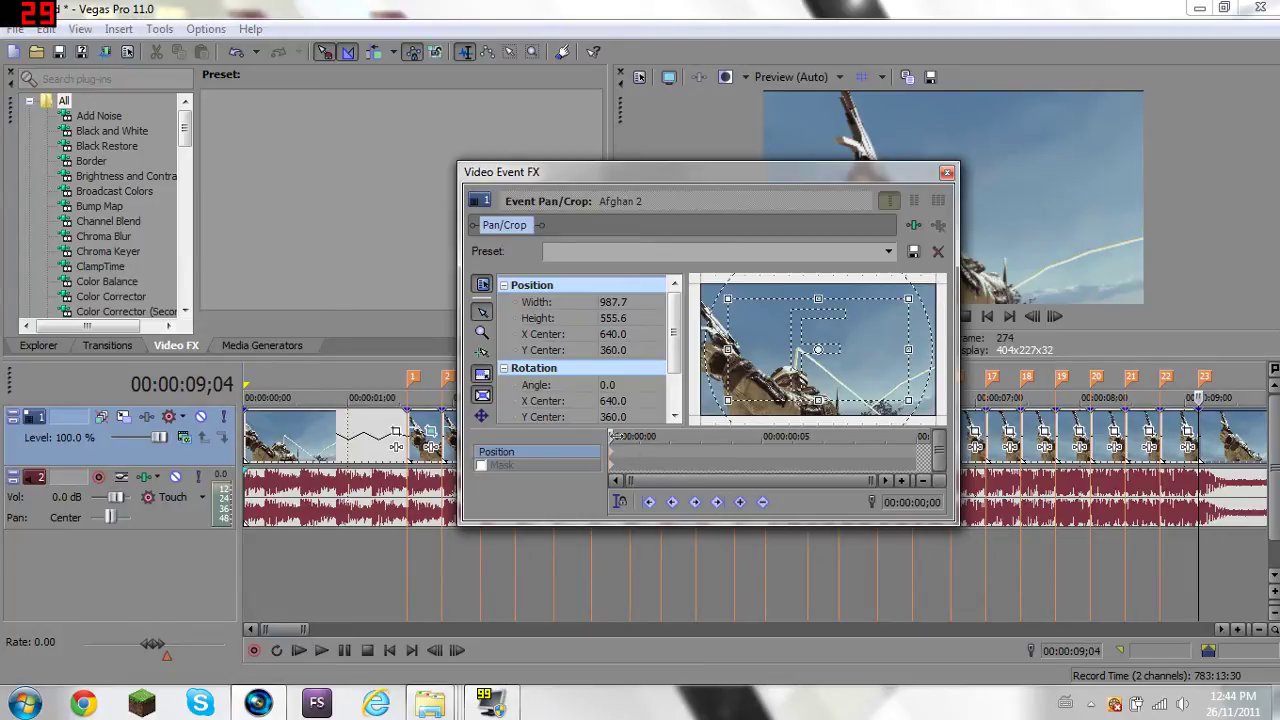
left_click_drag(614, 436, 913, 436)
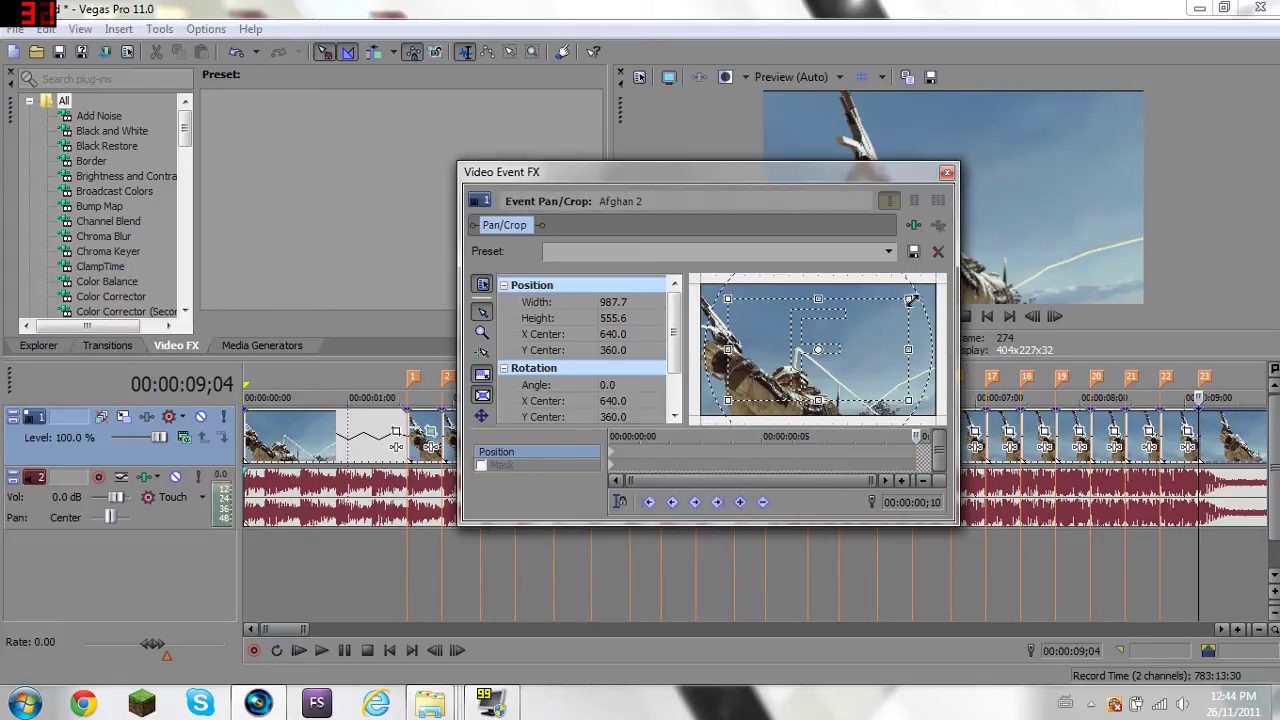
left_click_drag(912, 300, 960, 287)
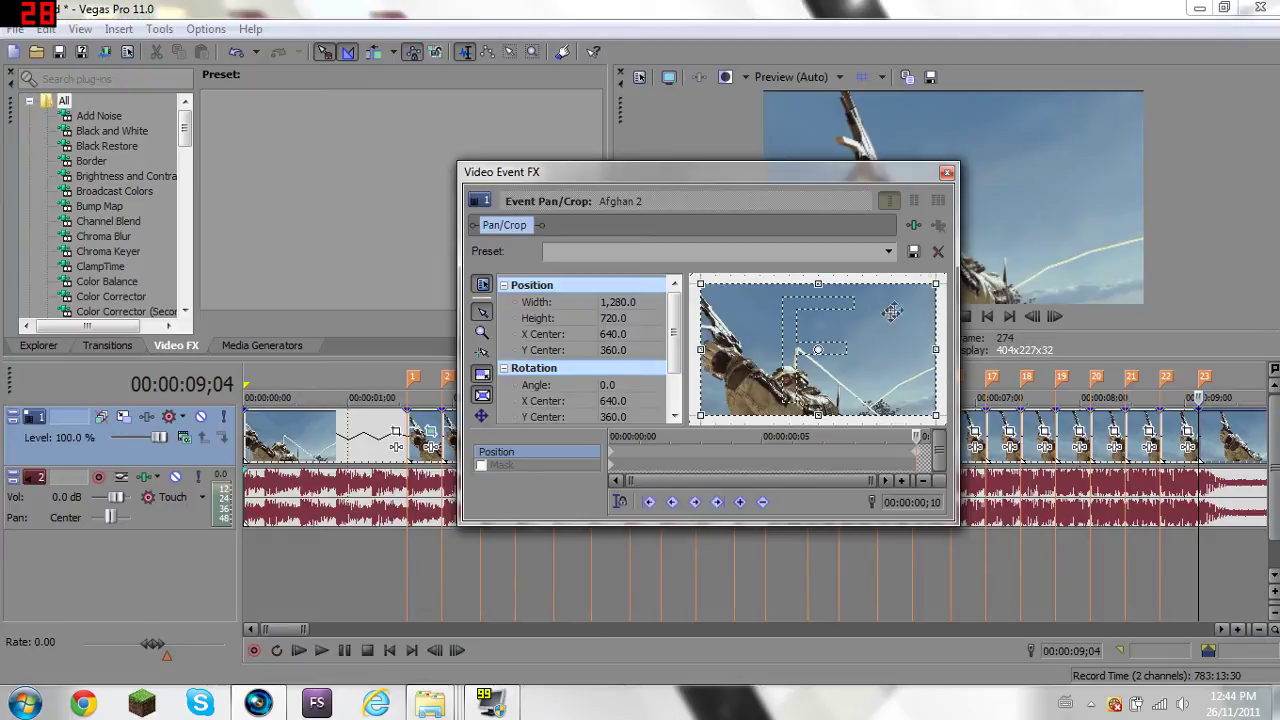
left_click(946, 173)
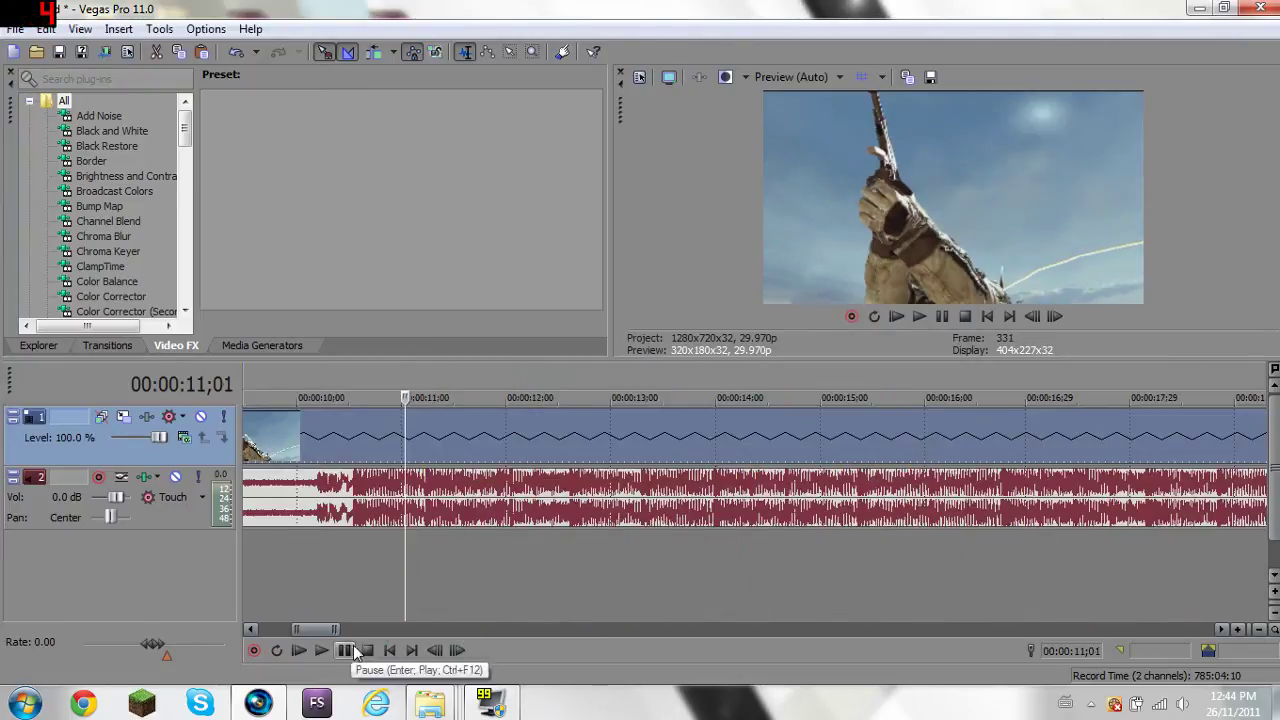
Check the keyframed piece's Pan/Crop settings and copy that piece.
left_click_drag(310, 629, 280, 630)
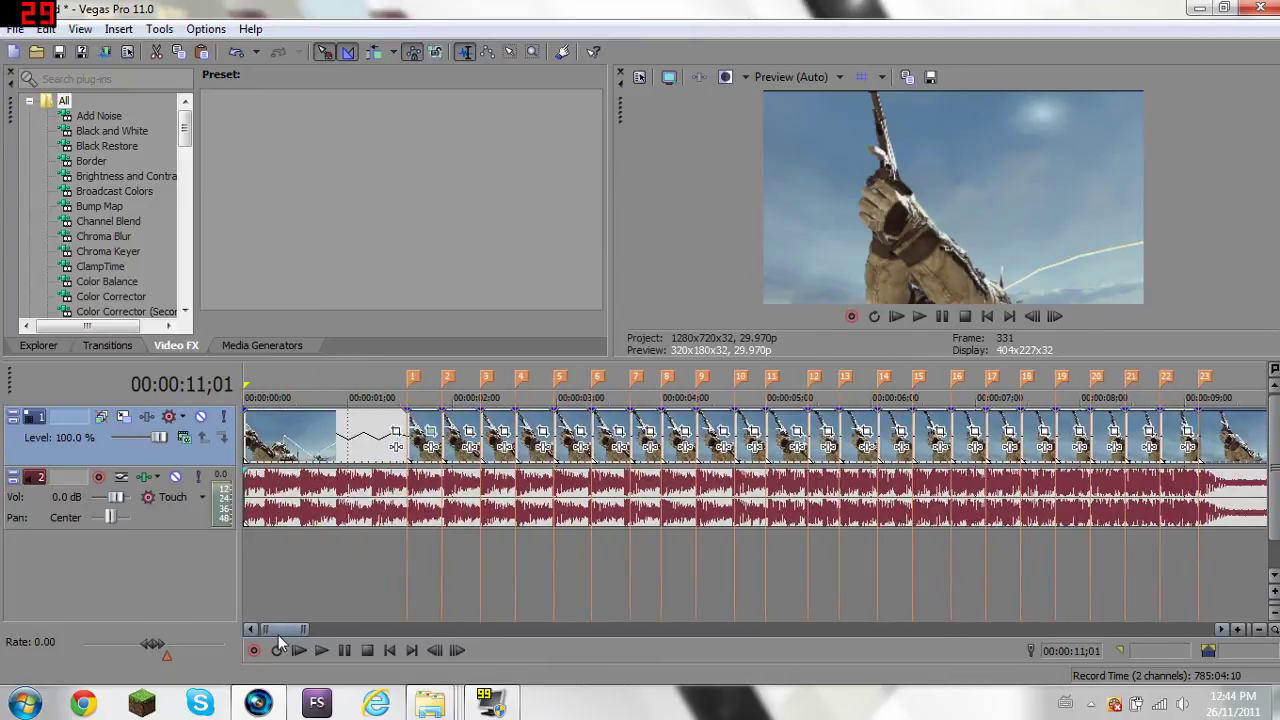
left_click(470, 441)
left_click(947, 174)
right_click(421, 462)
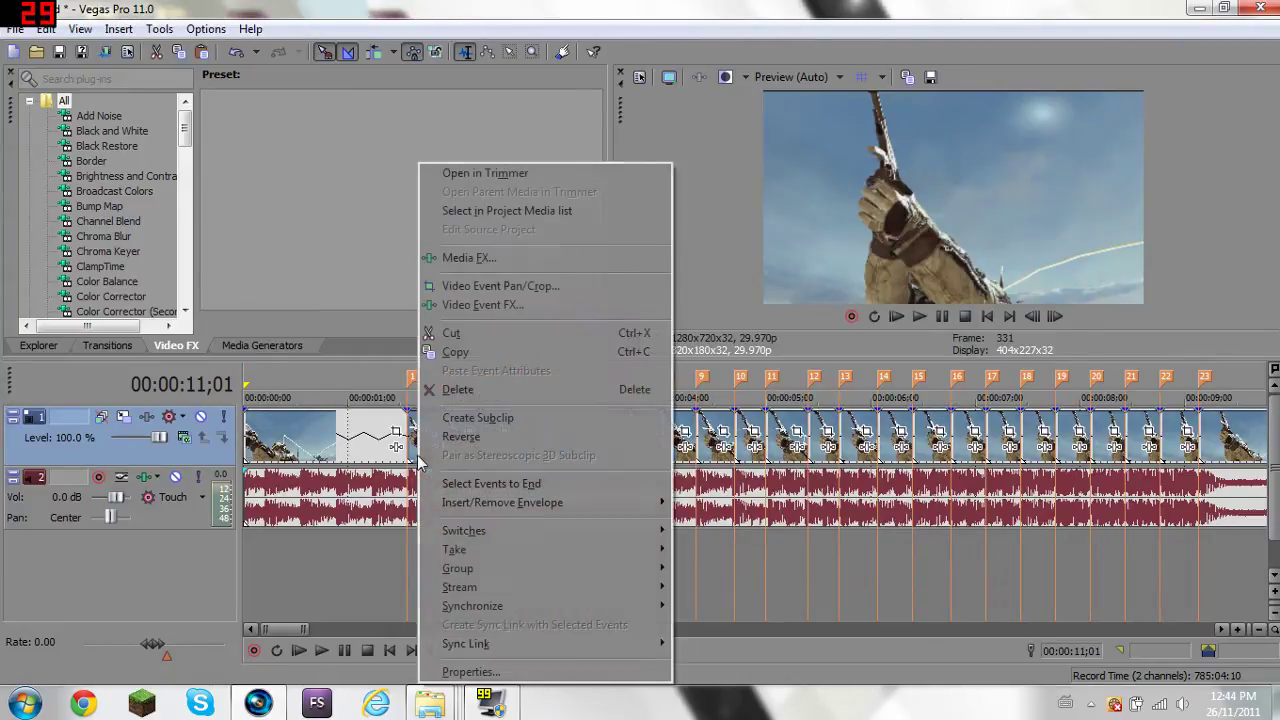
left_click(455, 352)
Paste the copied event attributes onto the remaining split pieces through marker 23.
scroll(556, 503, "down", 3)
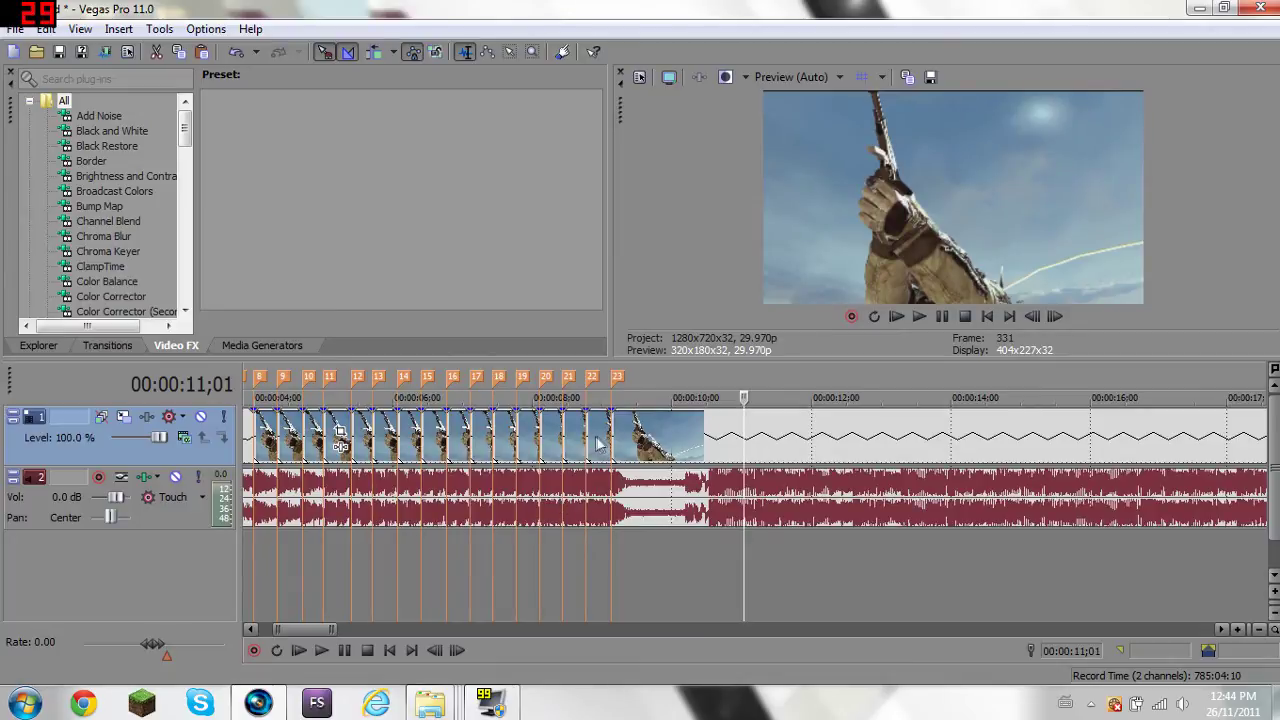
right_click(414, 456)
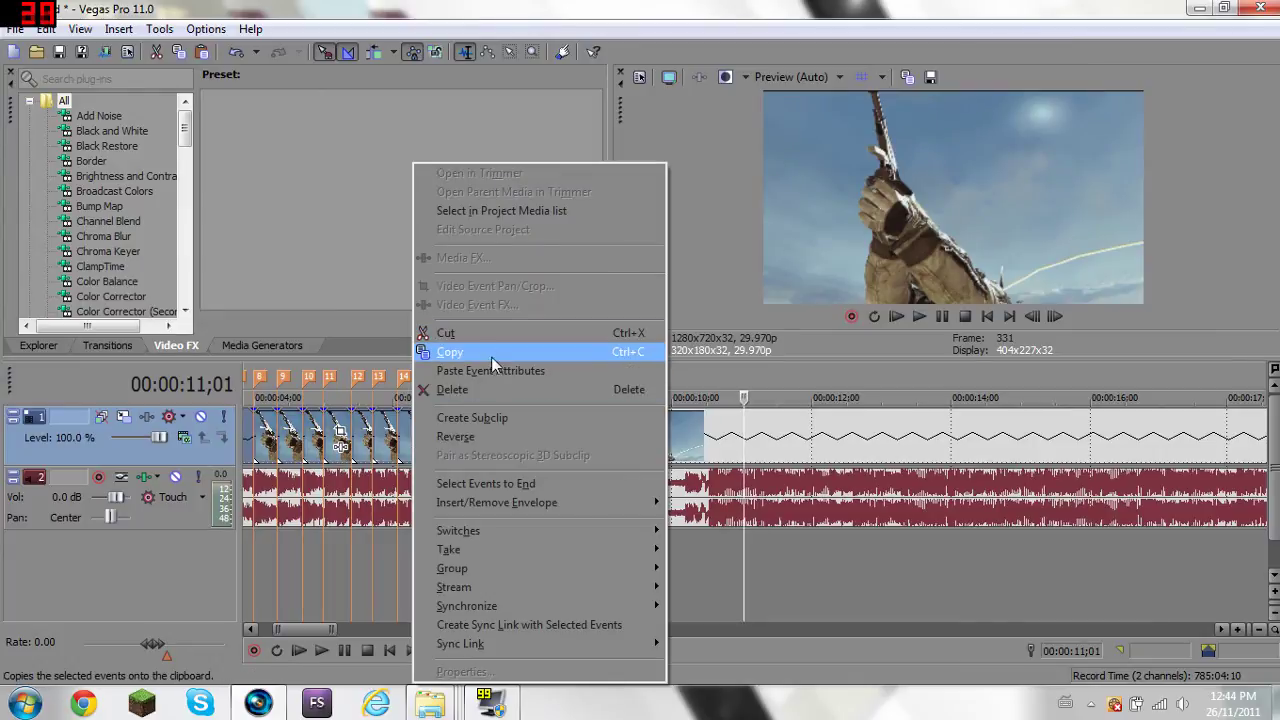
left_click(507, 372)
scroll(377, 572, "up", 3)
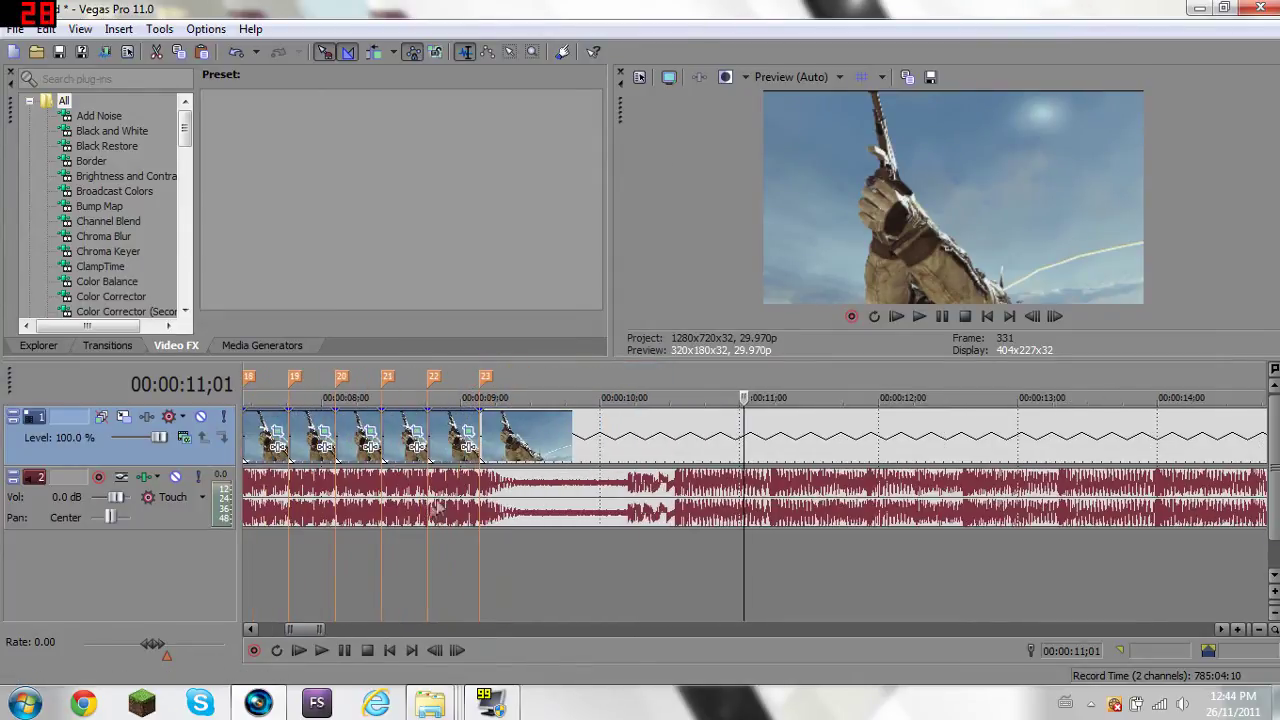
left_click_drag(313, 634, 282, 636)
left_click(322, 383)
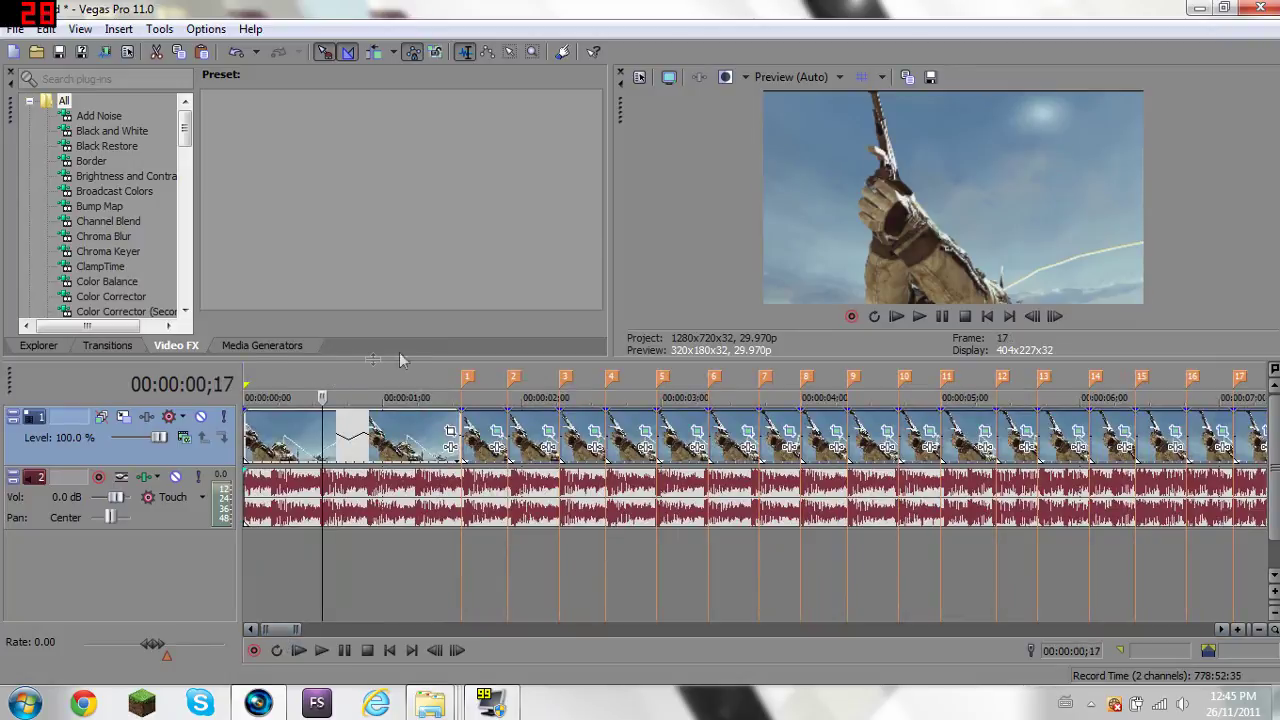
Set preview quality to Draft (Quarter) and play the pulsing edit, stopping at 00:00:09;23.
left_click(786, 78)
mouse_move(792, 104)
left_click(886, 156)
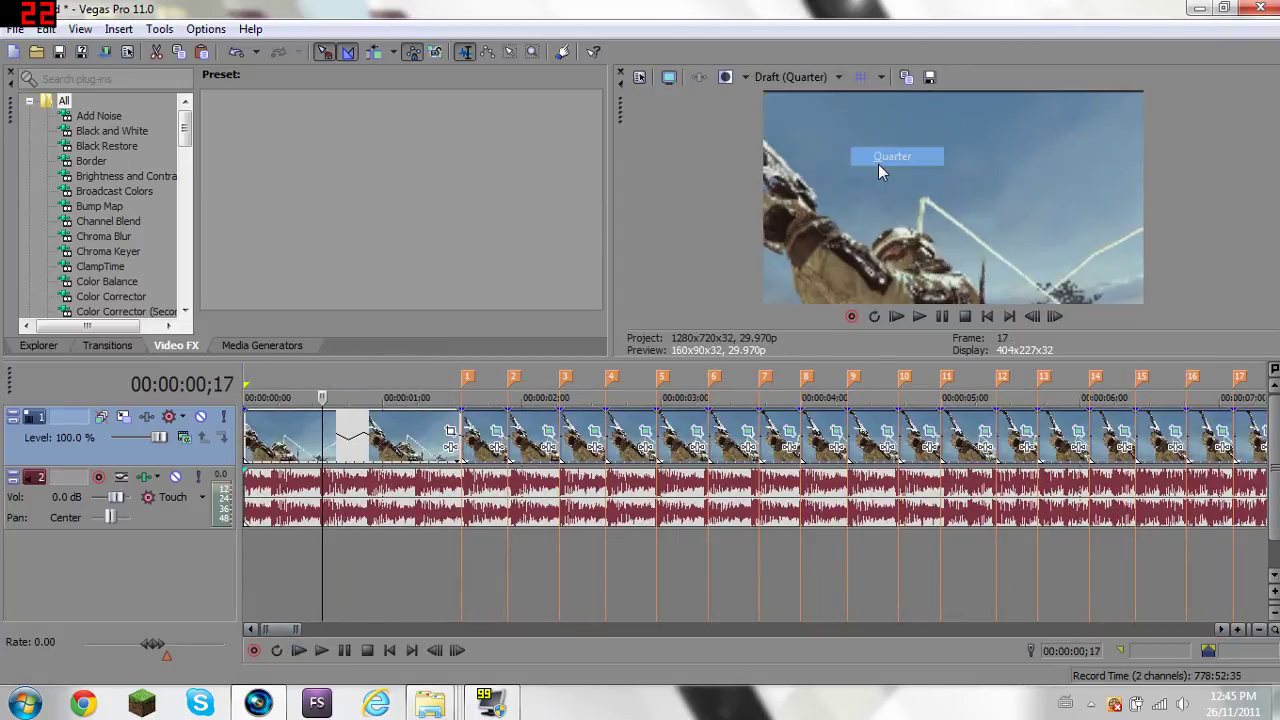
left_click(322, 652)
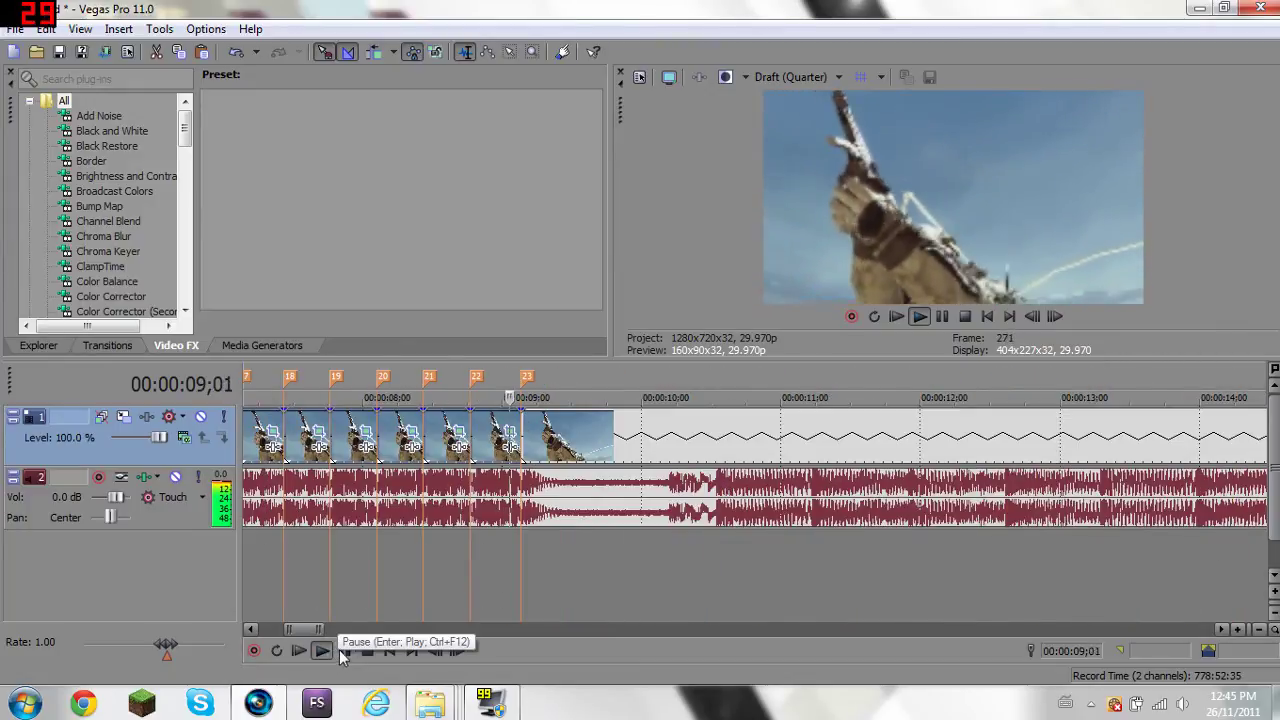
left_click(344, 650)
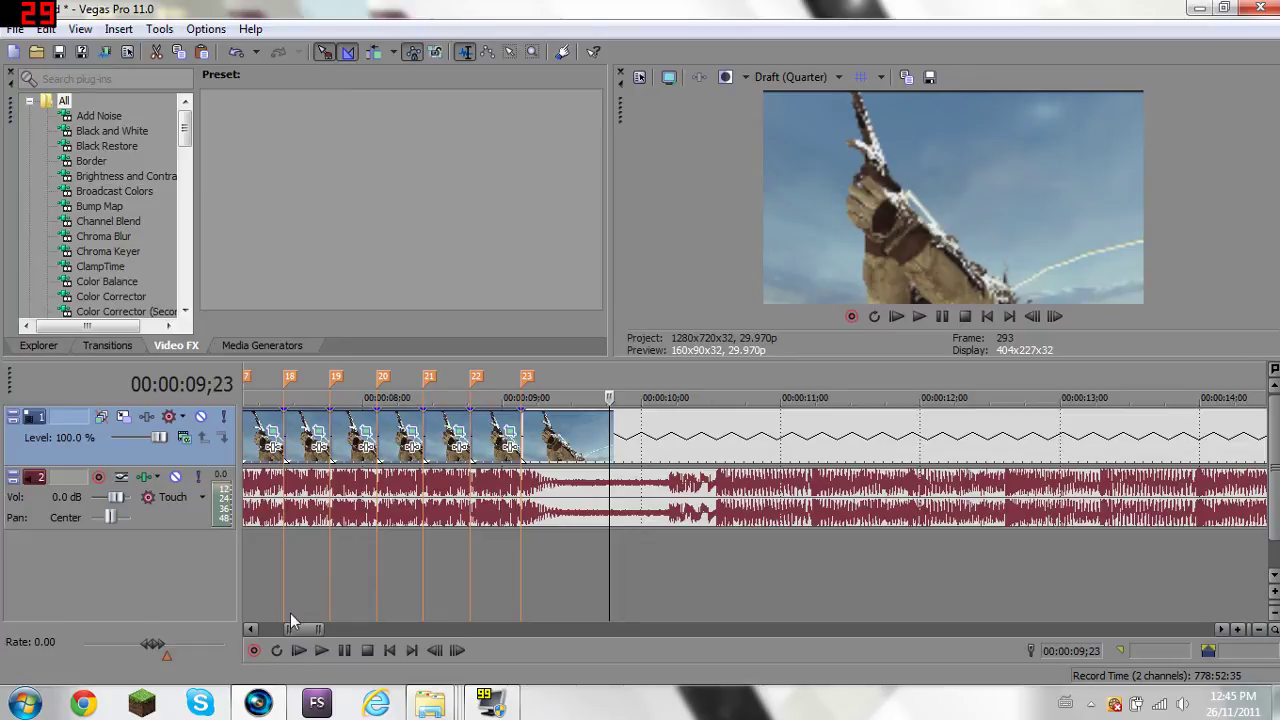
left_click_drag(313, 631, 287, 636)
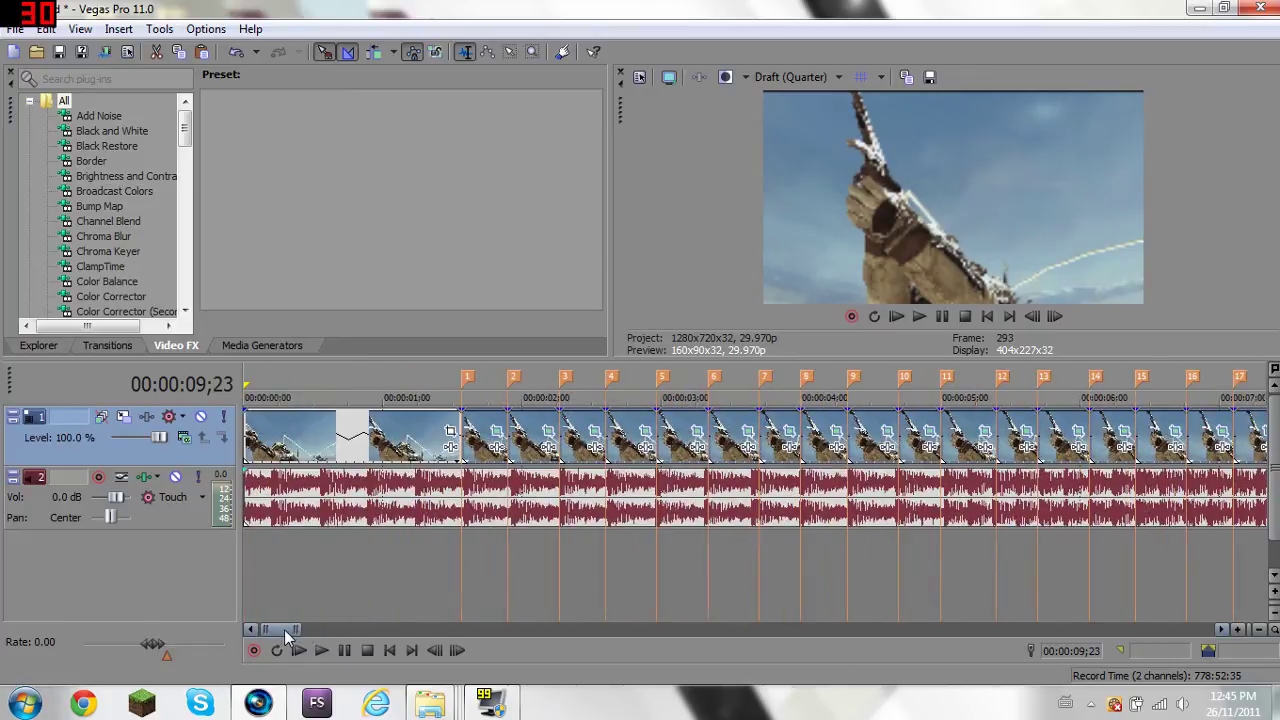